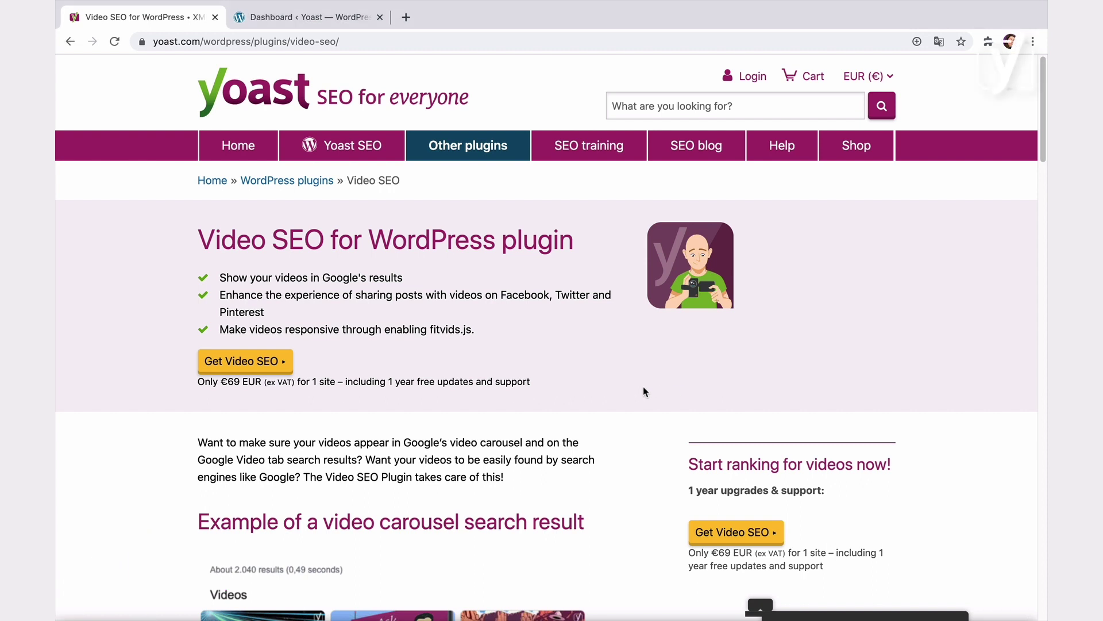
Scroll through the Yoast.com Video SEO for WordPress plugin page, priced at €69 for 1 site.
scroll(645, 389, "down", 4)
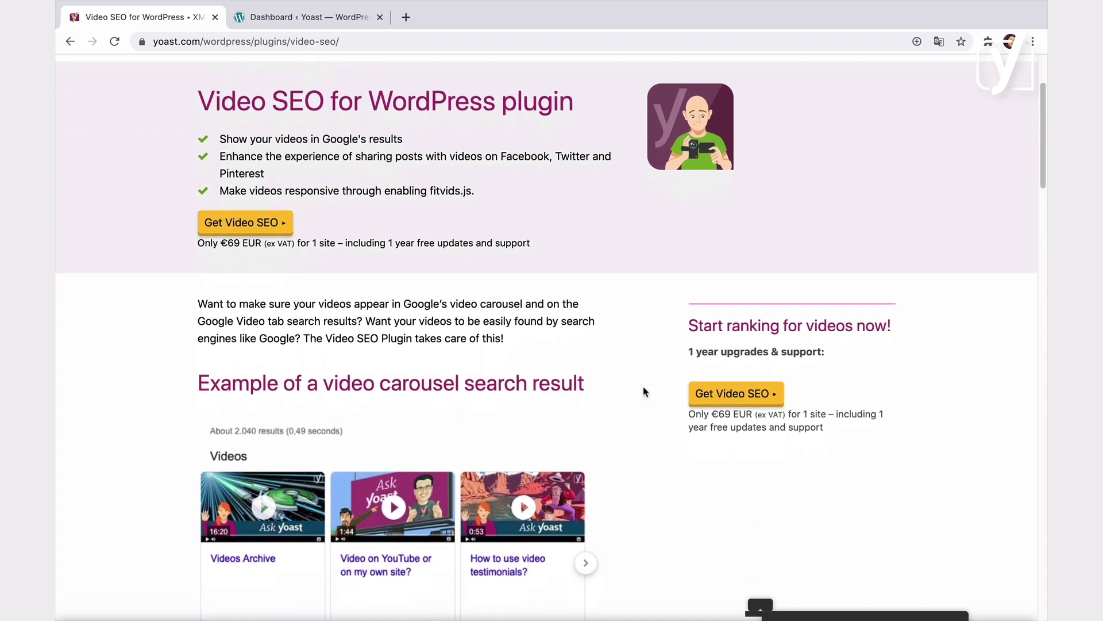
scroll(643, 386, "down", 3)
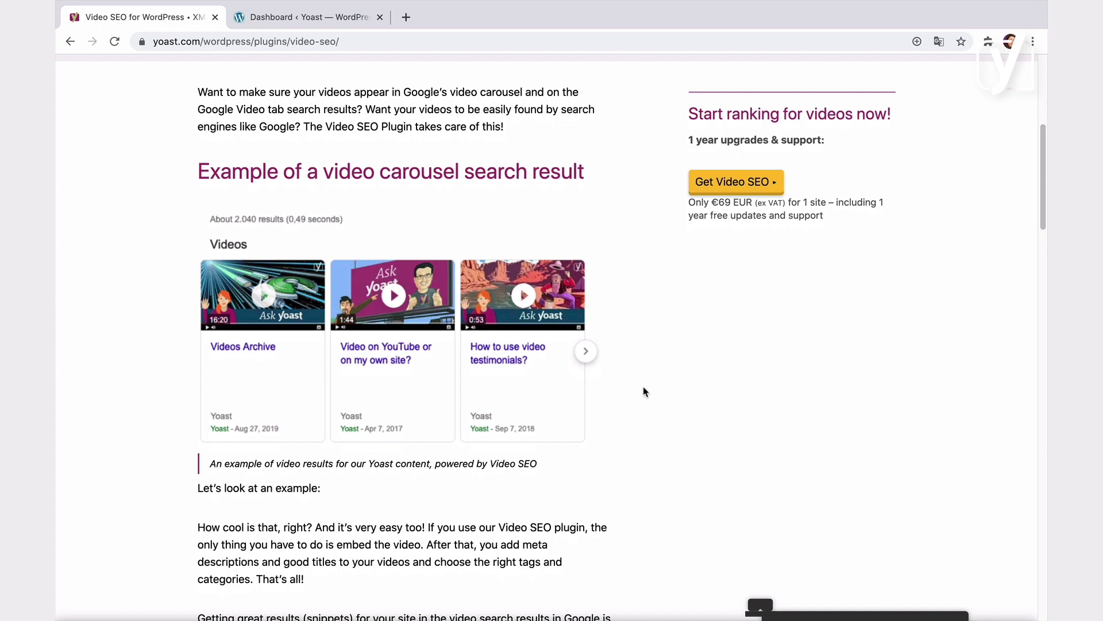
scroll(645, 391, "up", 5)
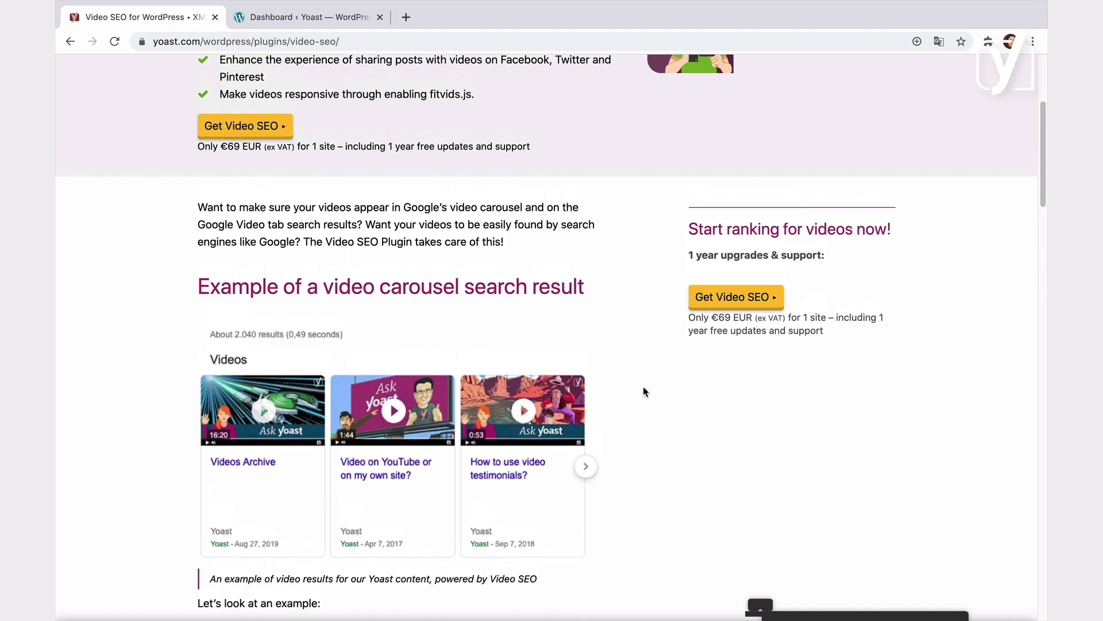
scroll(644, 391, "up", 1)
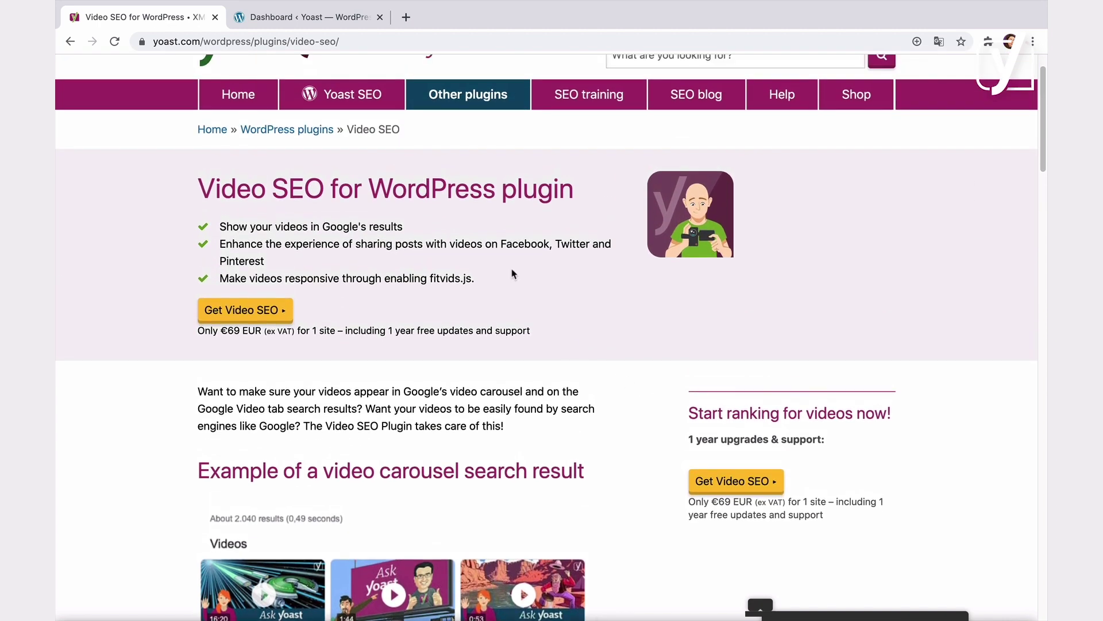
Switch to the WordPress admin dashboard and open SEO > Video SEO settings.
left_click(330, 23)
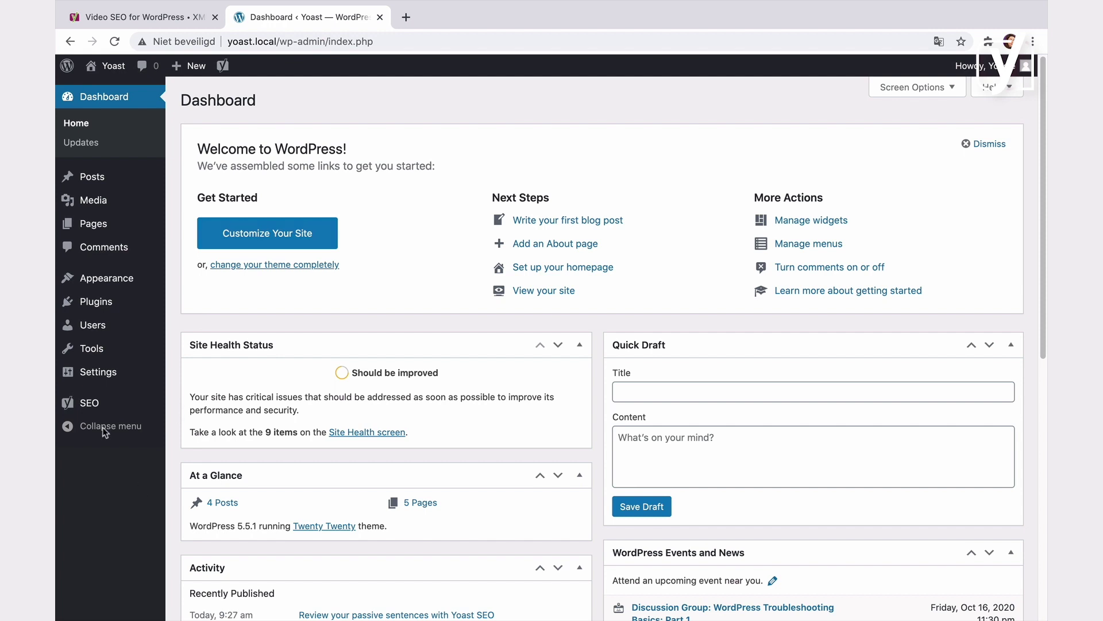
mouse_move(92, 403)
left_click(208, 522)
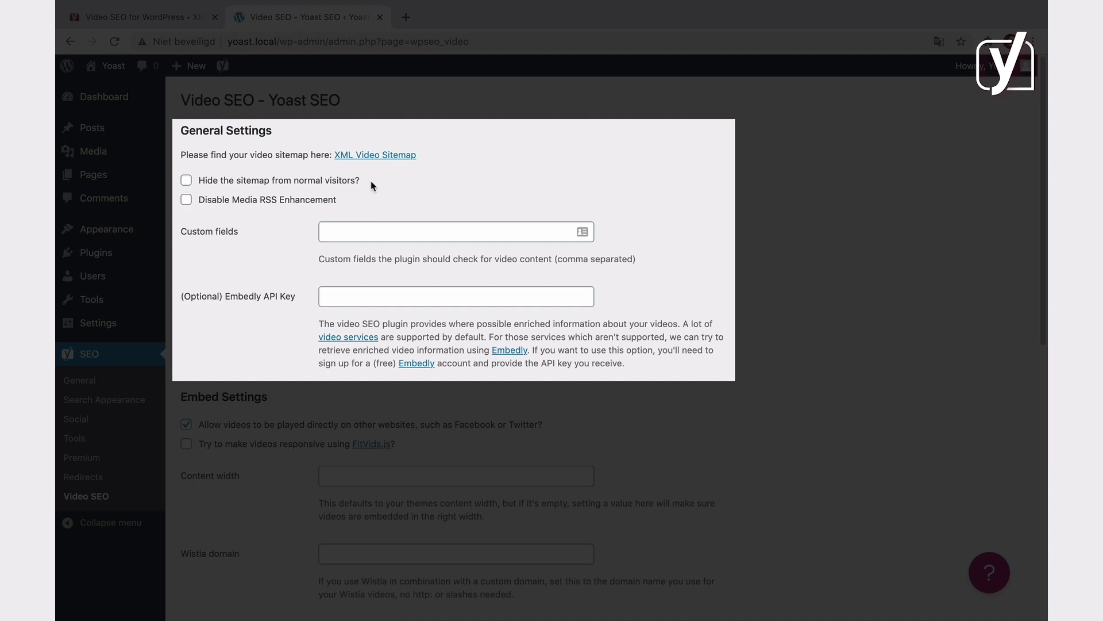
View the XML Video Sitemap with its 3 video URLs and its first listed post in new tabs.
left_click(393, 159, "super")
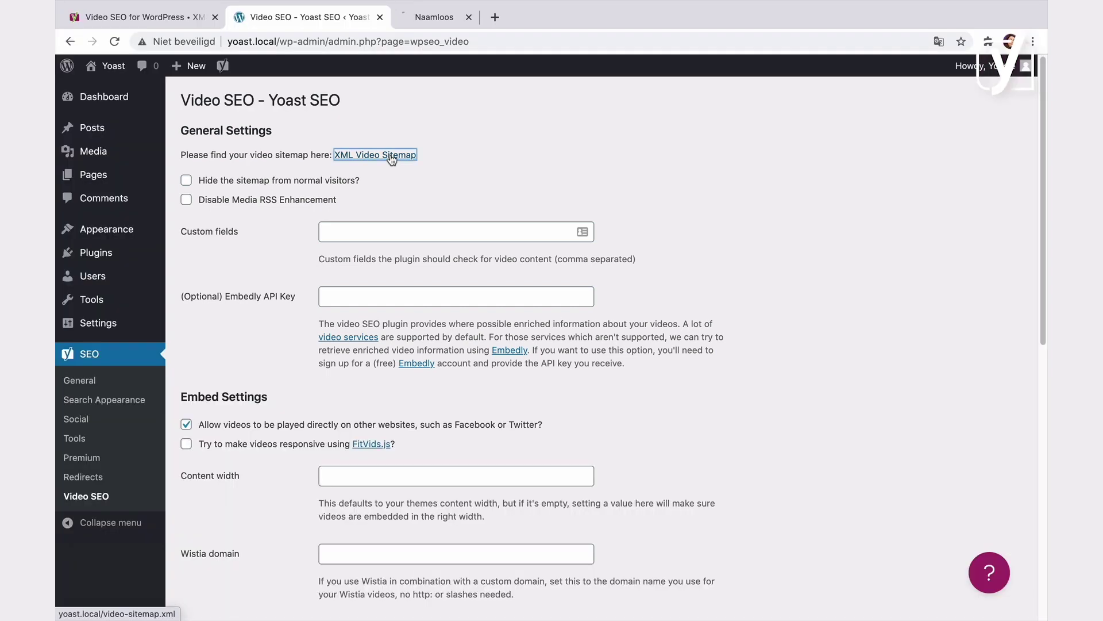
left_click(454, 23)
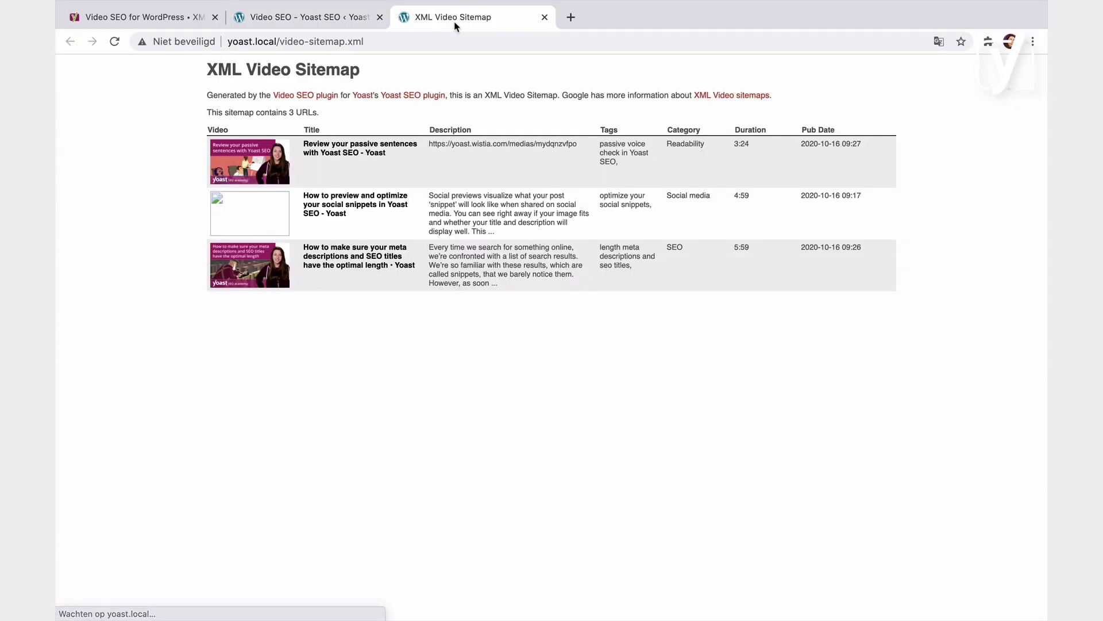
left_click(365, 147, "super")
left_click(600, 17)
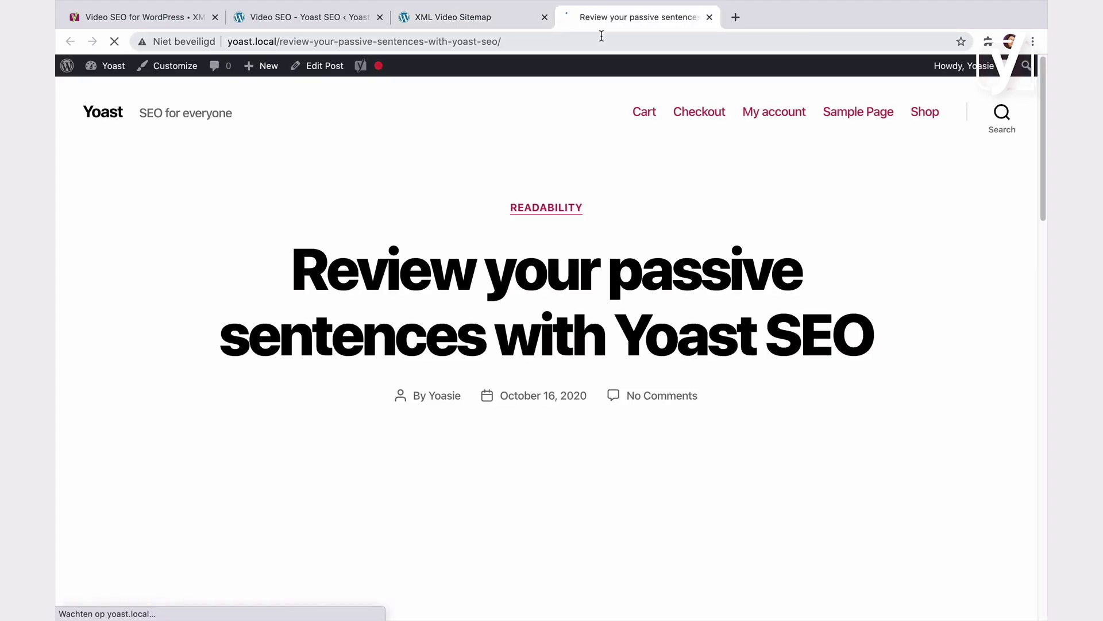
left_click(336, 21)
left_click(419, 22)
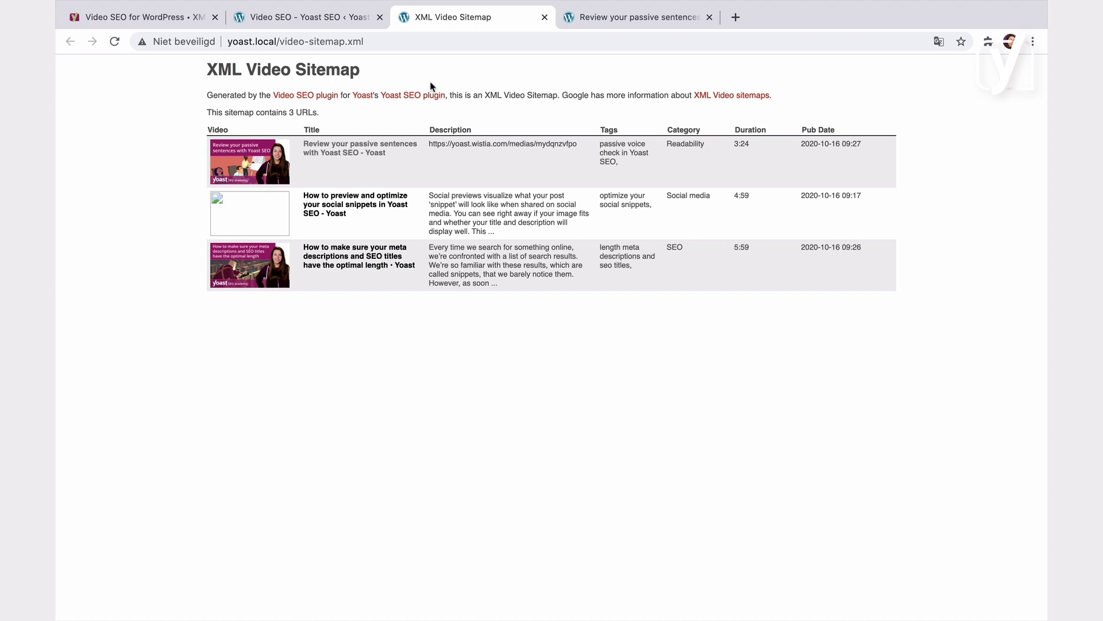
Check on the Yoast SEO General Features tab that XML sitemaps is On.
left_click(350, 23)
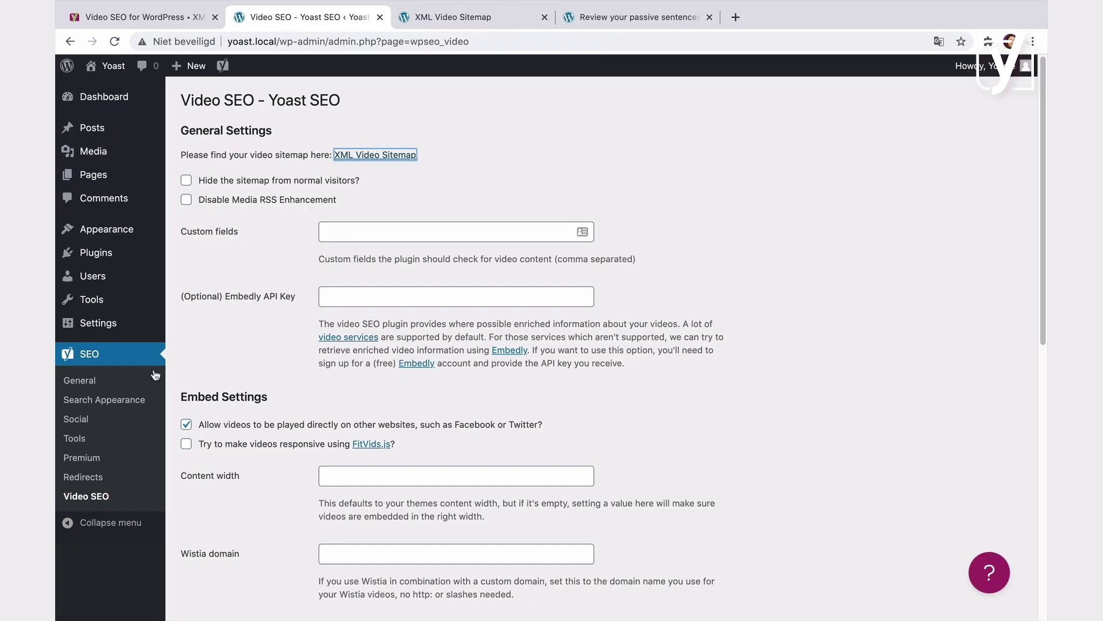
left_click(99, 358)
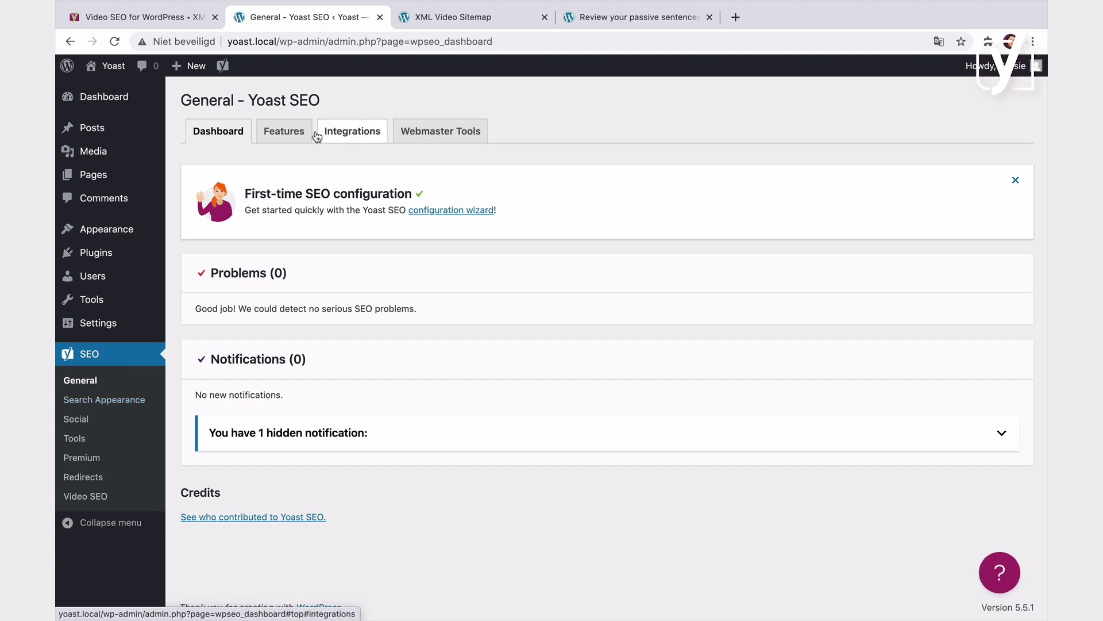
left_click(298, 135)
scroll(387, 224, "down", 5)
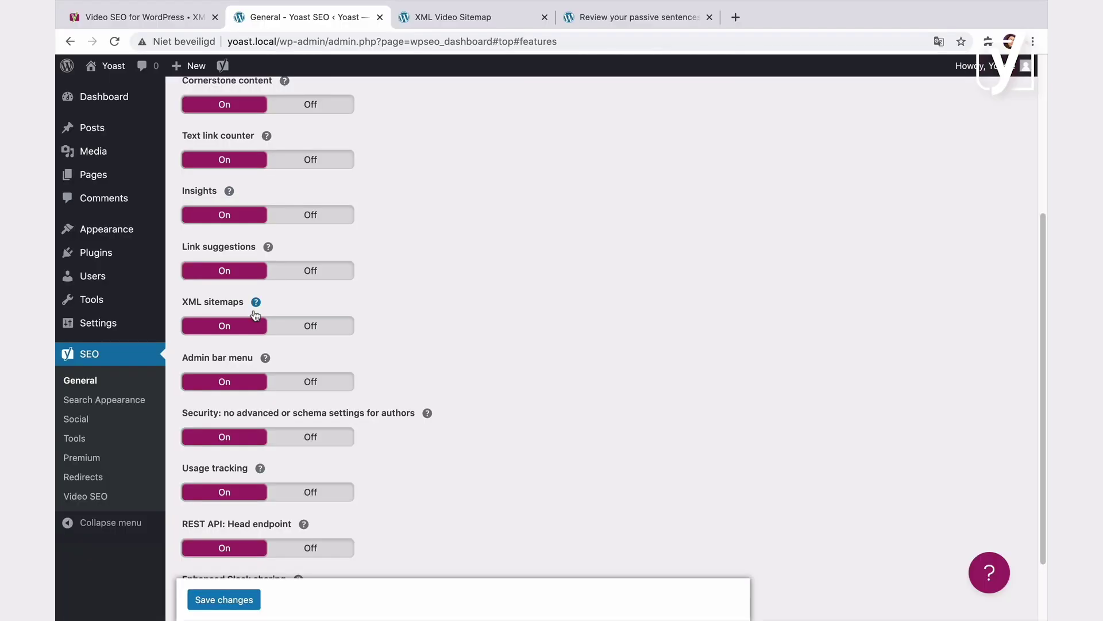
Back in Video SEO settings, tick 'Hide the sitemap from normal visitors?'.
left_click(77, 498)
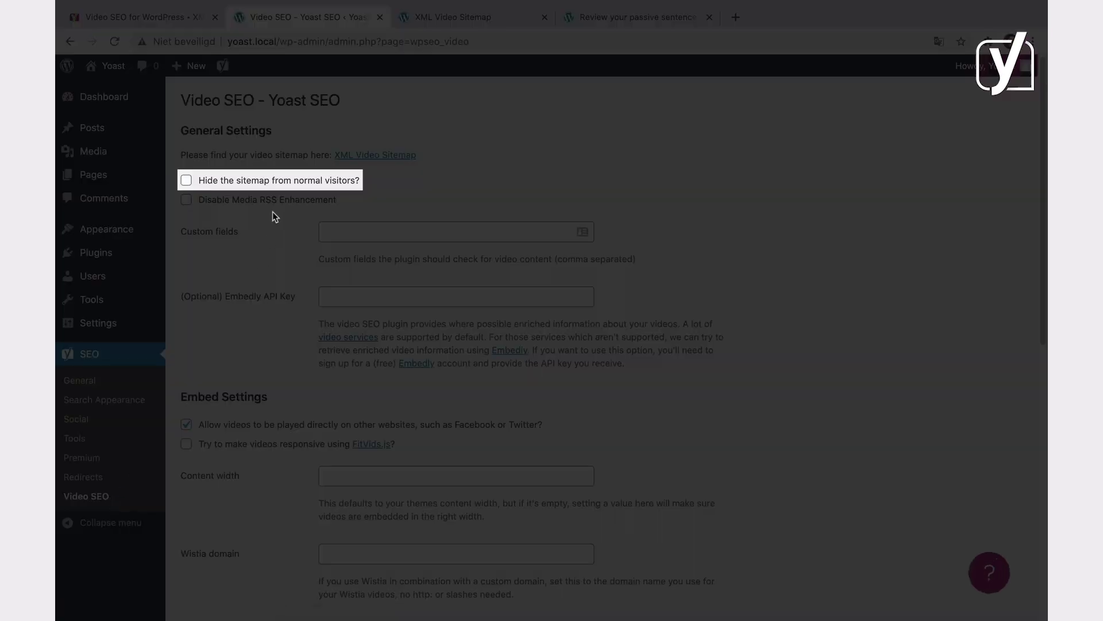
left_click(186, 181)
left_click(187, 183)
left_click(186, 181)
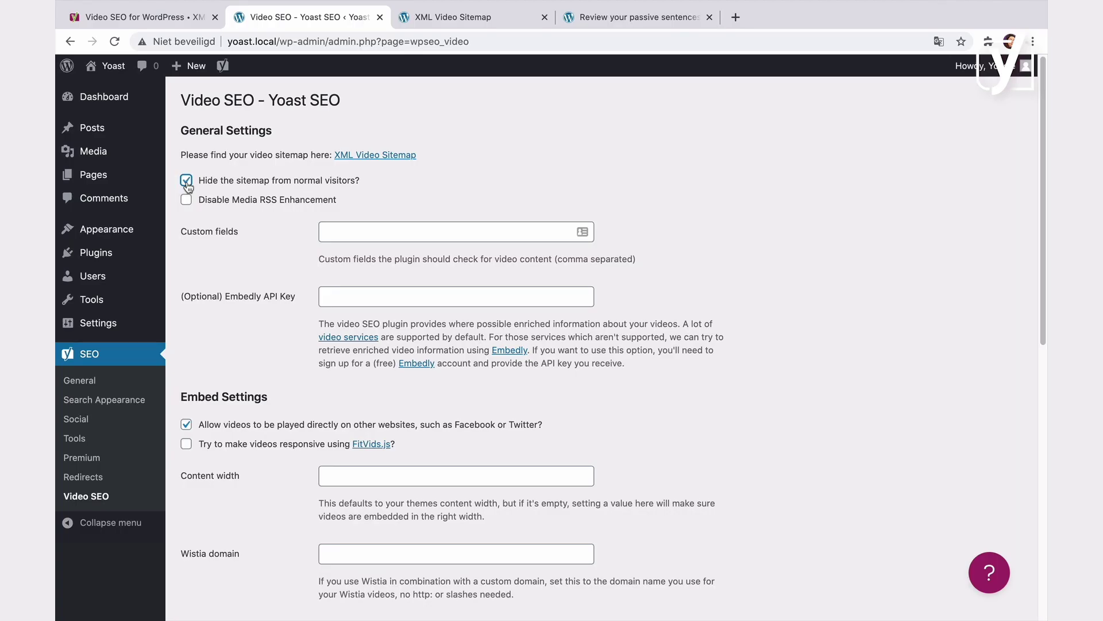
Untick 'Hide the sitemap from normal visitors?' so the video sitemap stays public.
left_click(186, 182)
scroll(653, 395, "down", 3)
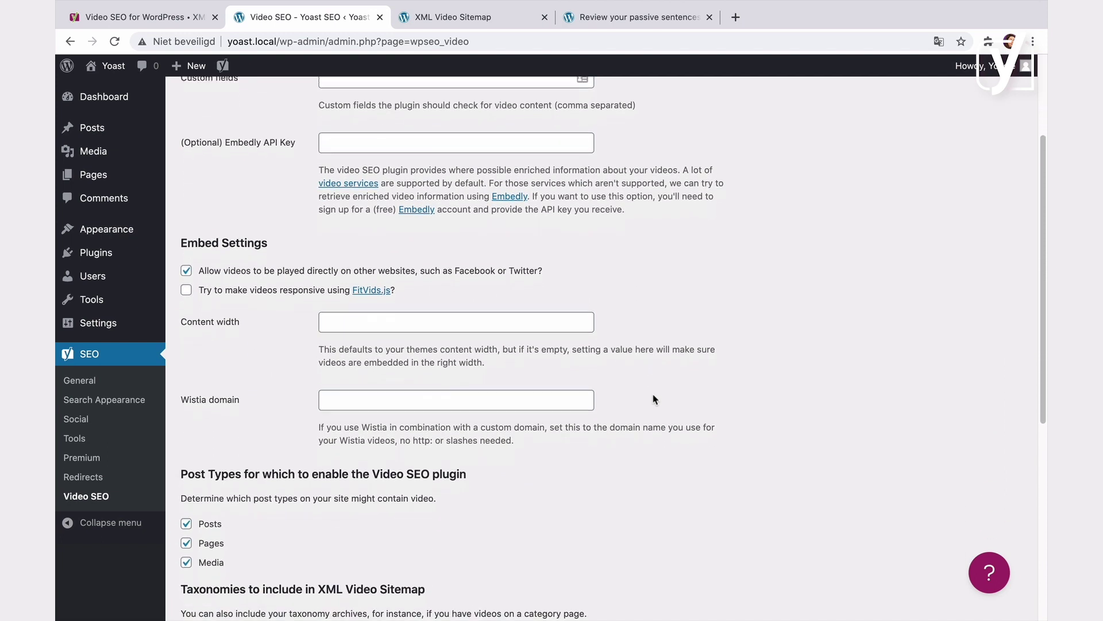
scroll(654, 394, "down", 1)
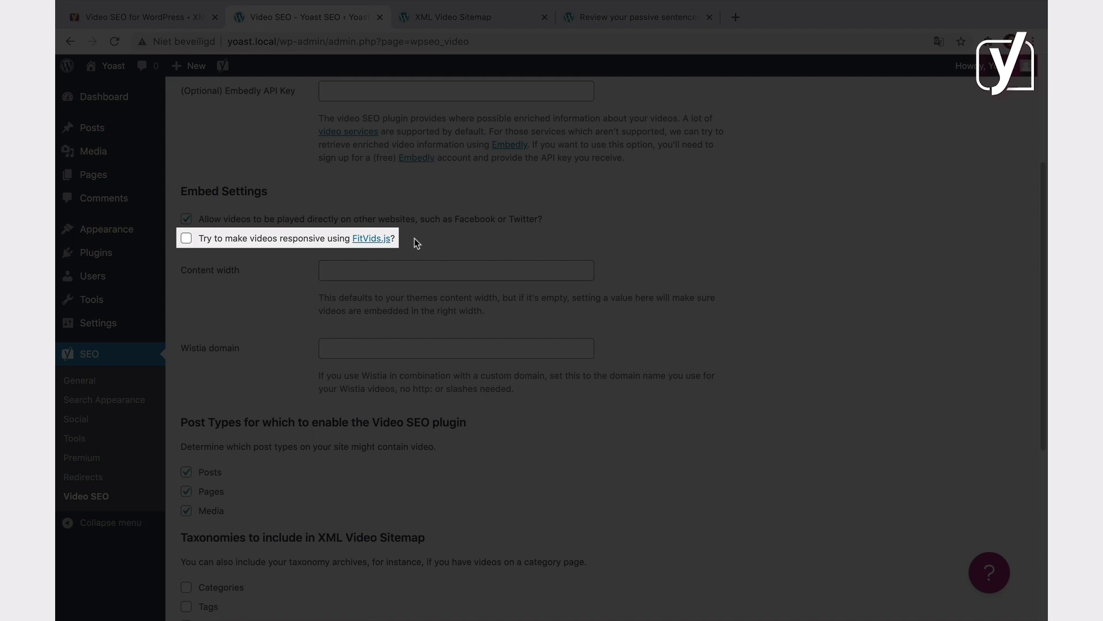
Leave FitVids.js off and set the Wistia domain to yourdomainname.wistia.com.
left_click(191, 241)
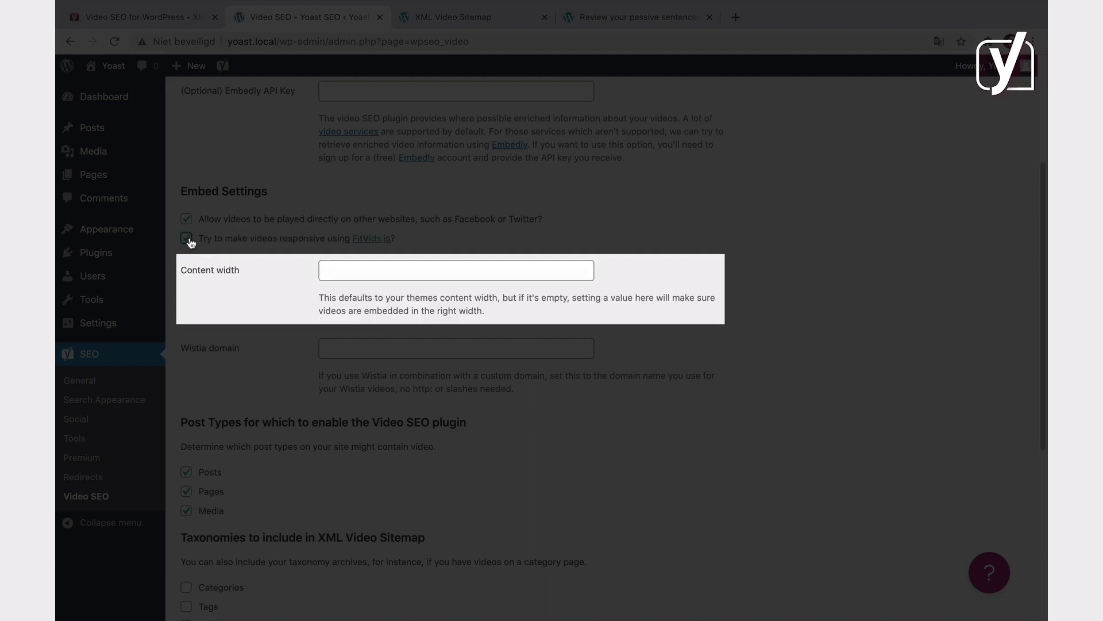
left_click(190, 242)
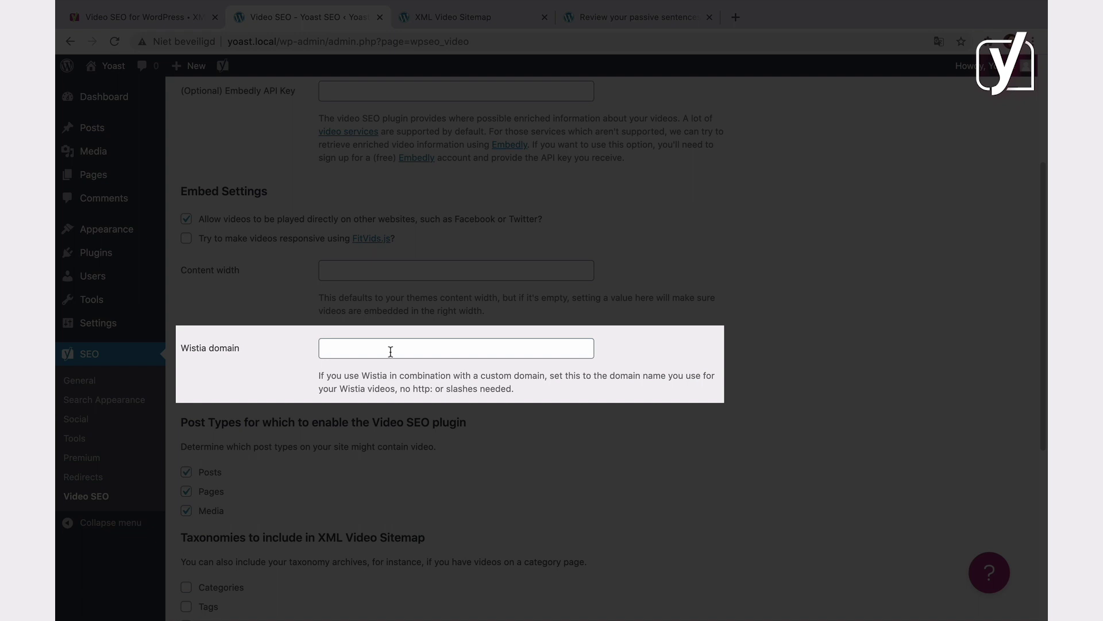
left_click(390, 351)
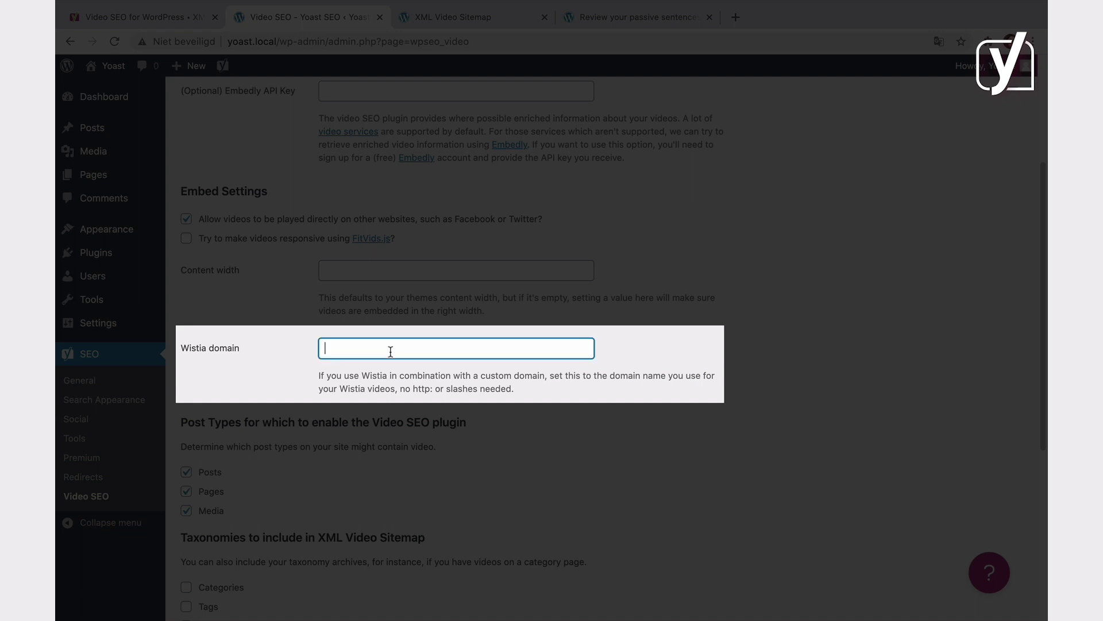
type("yourdomainname.wistia.com")
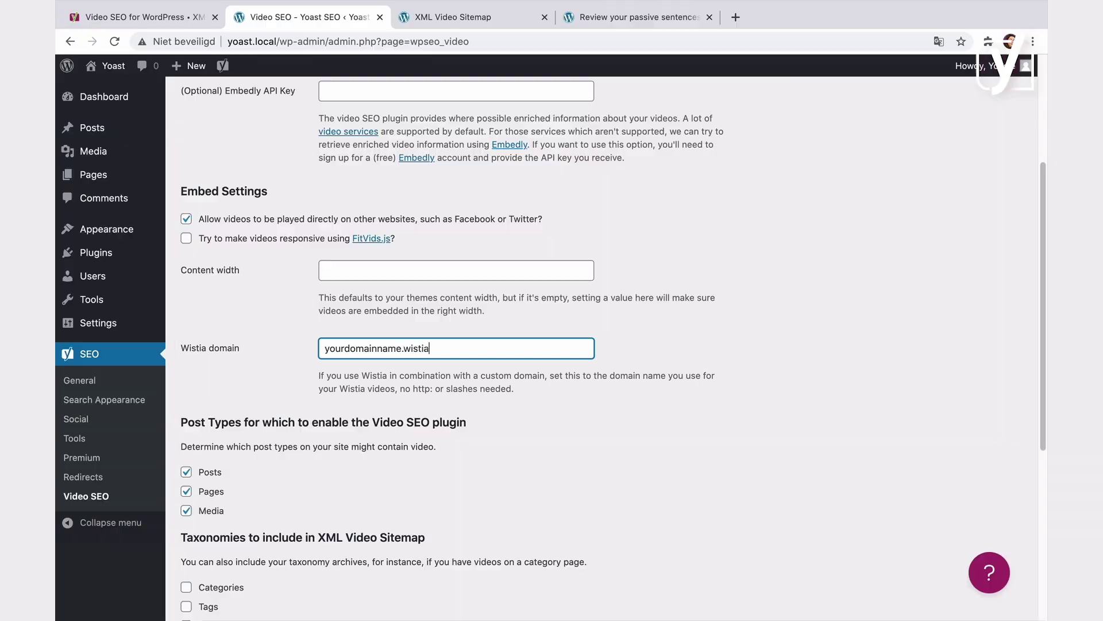
left_click(289, 377)
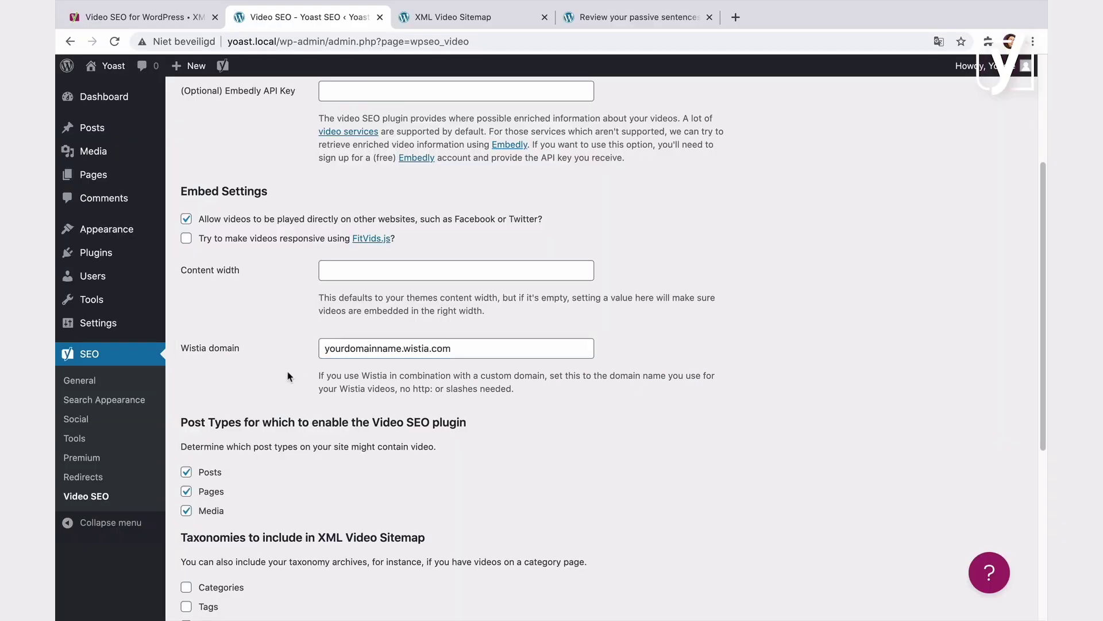
Untick Pages and Media under Post Types and tick Categories under Taxonomies.
scroll(289, 376, "down", 3)
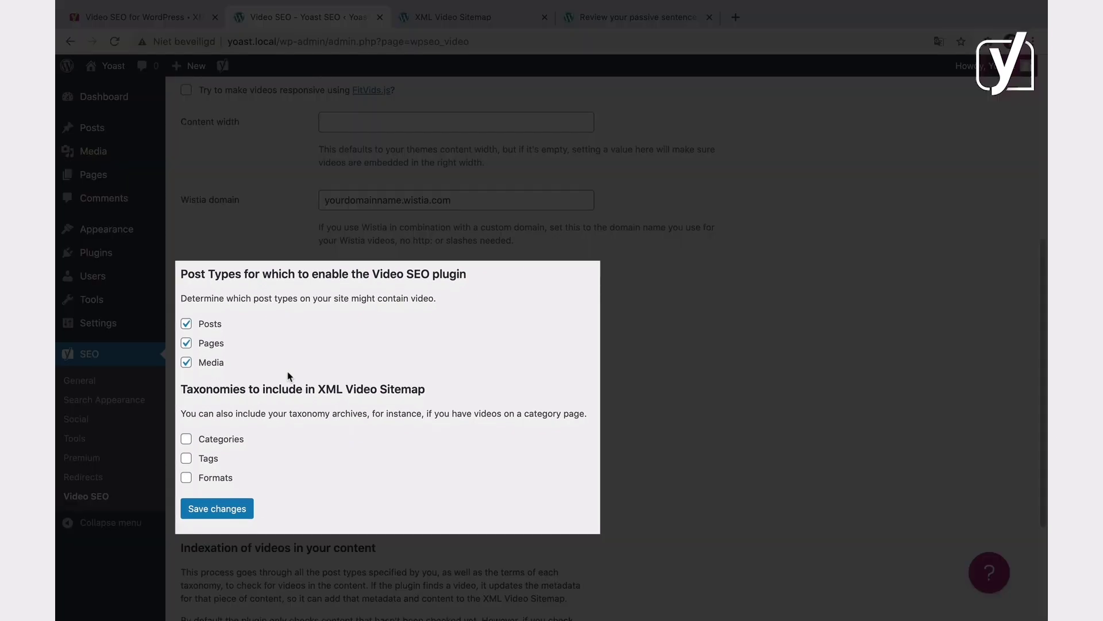
left_click(186, 343)
left_click(186, 364)
left_click(192, 441)
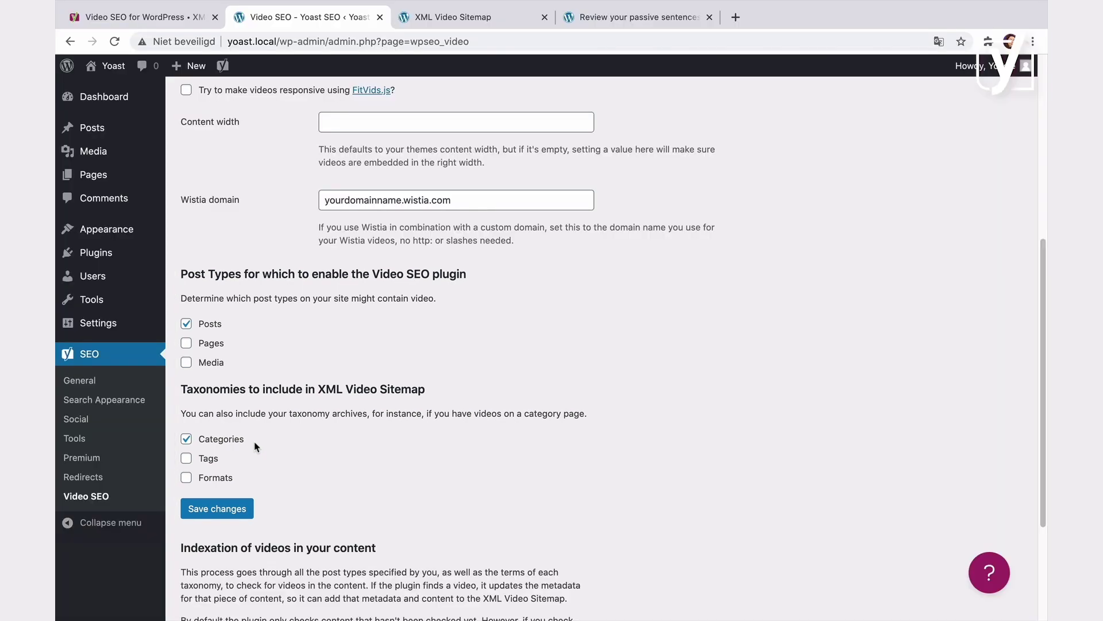
scroll(257, 446, "down", 3)
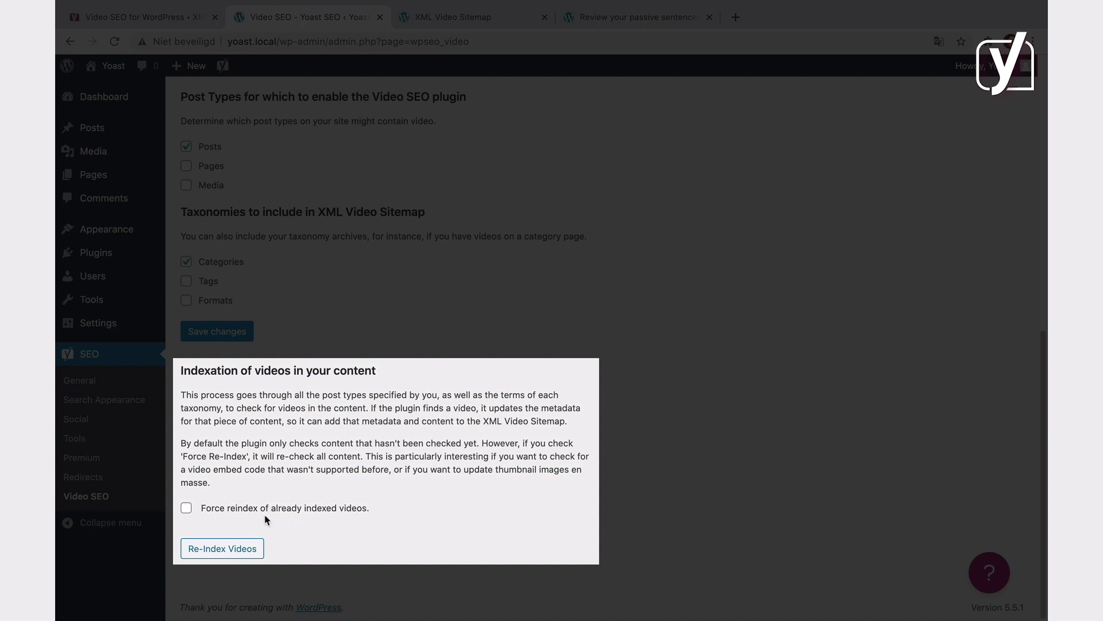
Tick 'Force reindex of already indexed videos', then go to the Posts list.
left_click(187, 509)
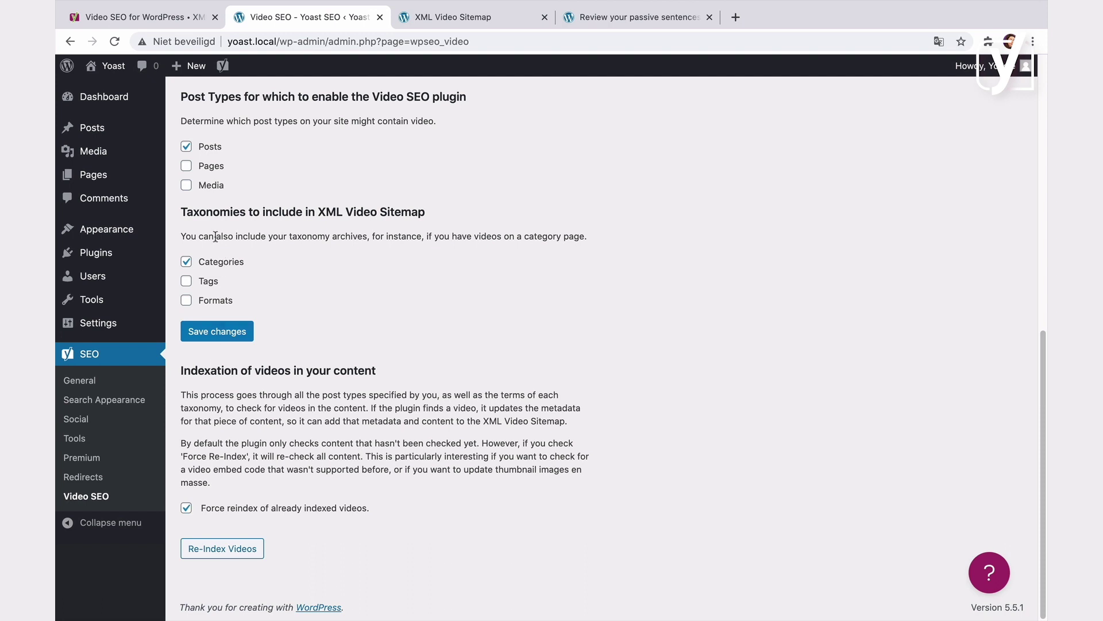
left_click(119, 138)
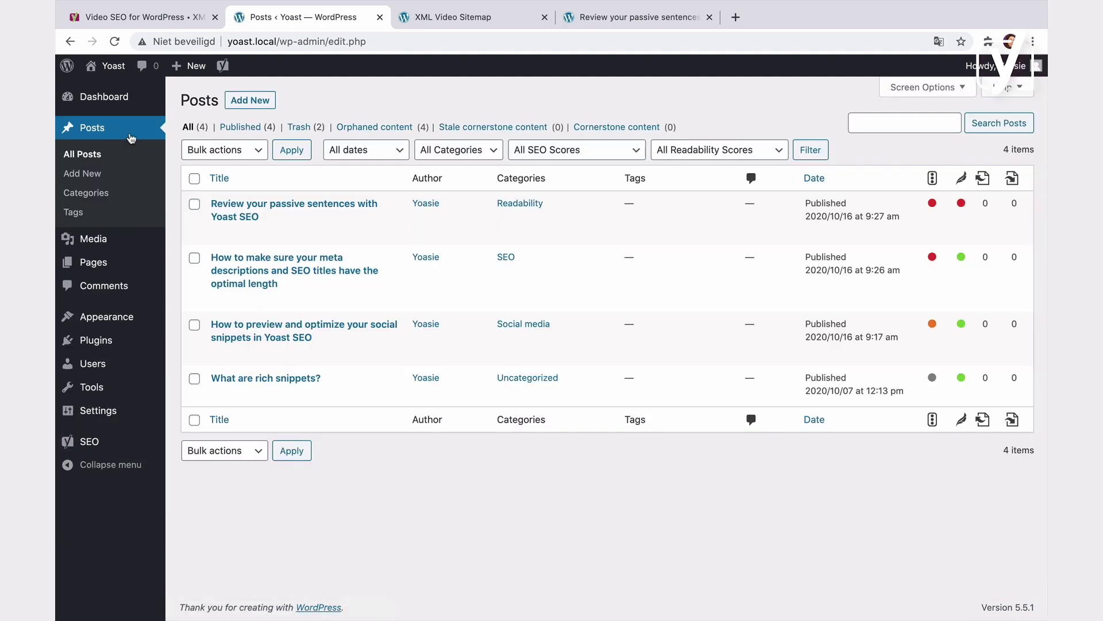
Edit 'How to preview and optimize your social snippets in Yoast SEO' and scroll to the Yoast SEO Premium box.
left_click(310, 326)
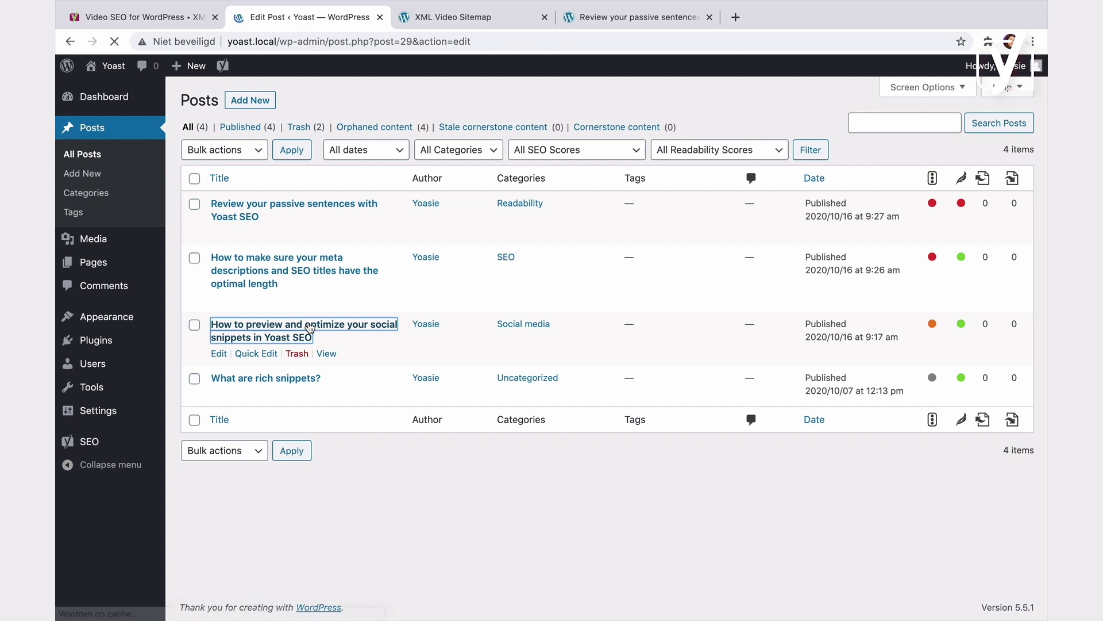
scroll(679, 282, "down", 7)
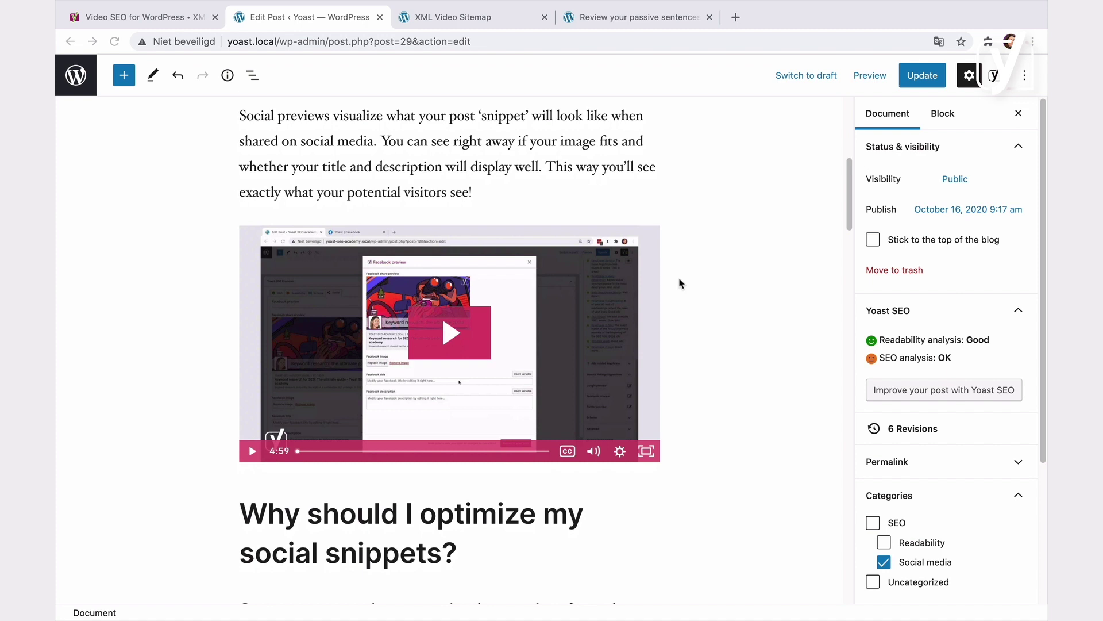
scroll(679, 283, "down", 20)
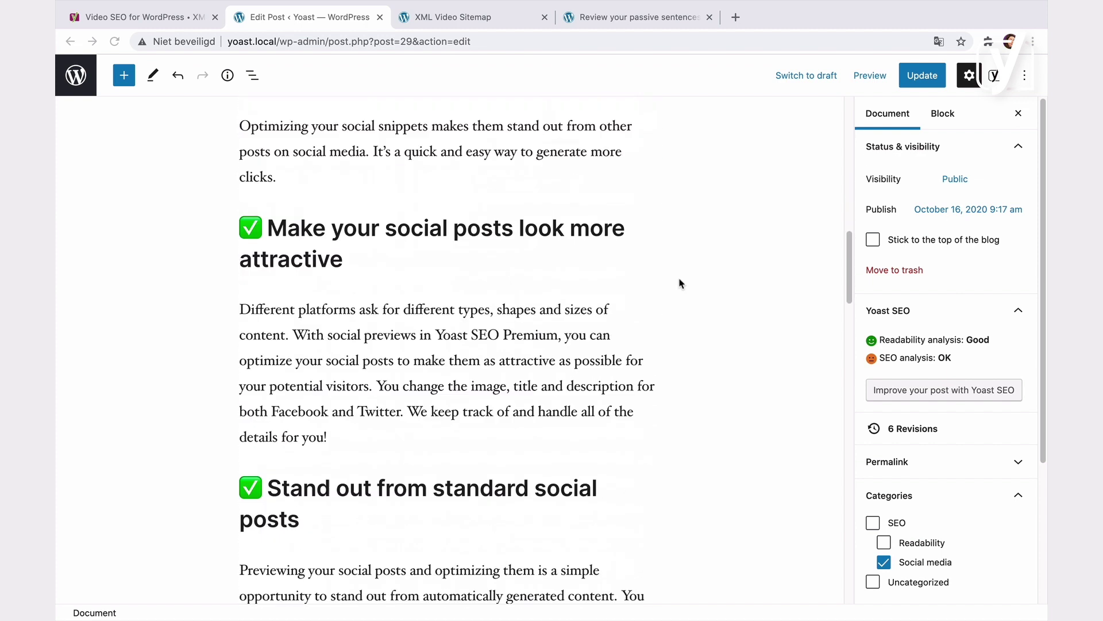
scroll(680, 282, "down", 2)
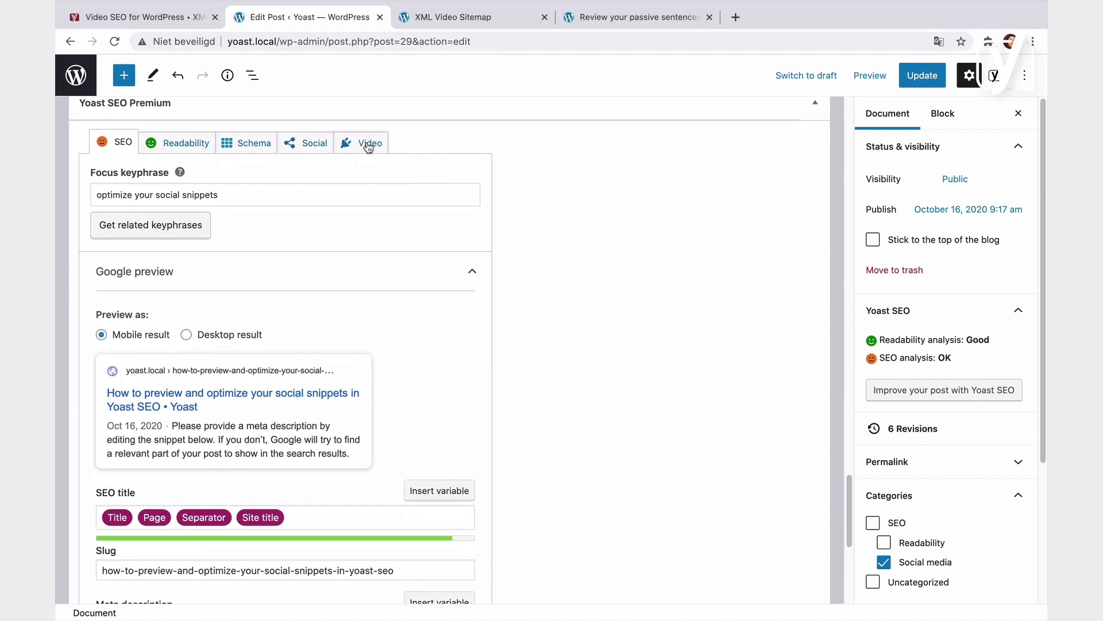
Show the post's Yoast Video settings, with duration 299 and the embed-code thumbnail.
left_click(370, 146)
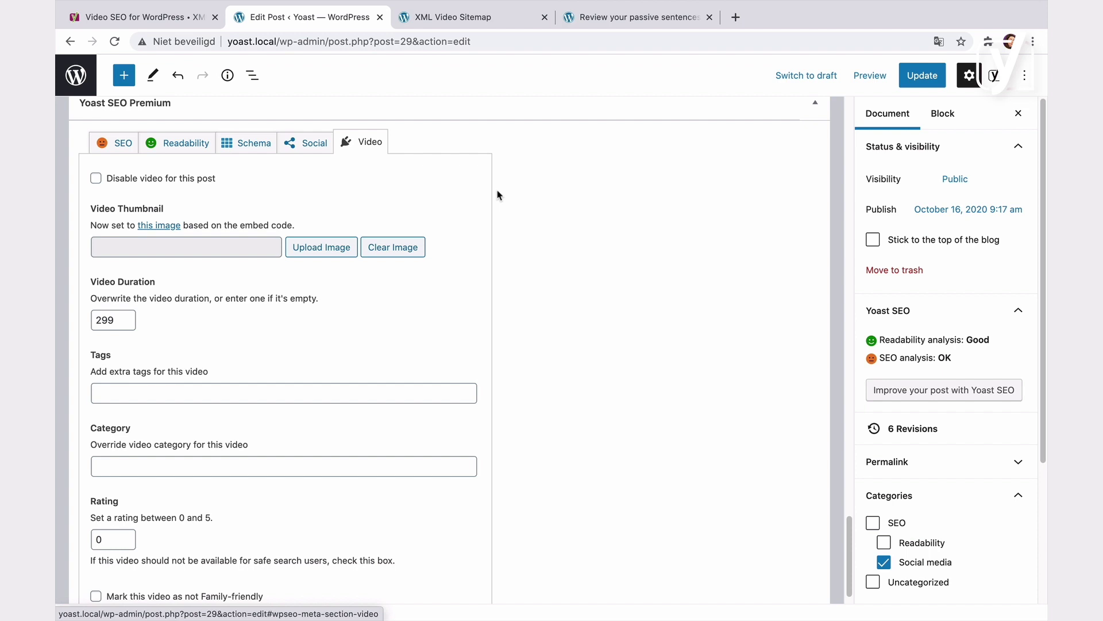
scroll(498, 195, "down", 1)
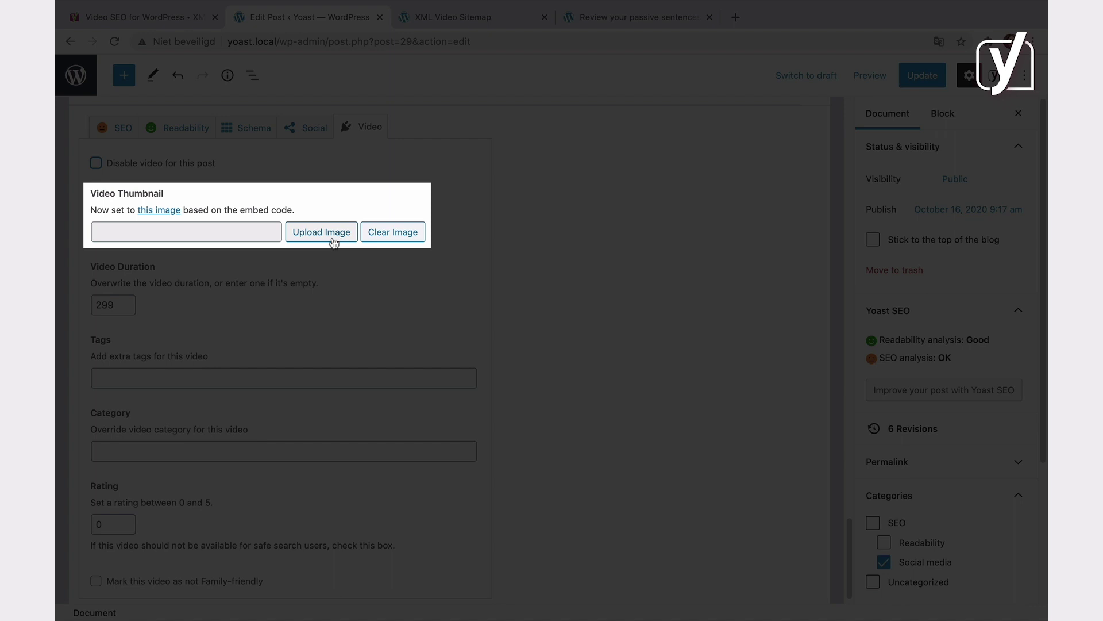
Use Thumbnail_videos_yoast_seo_academy-22.png from the Media Library as the video thumbnail, keeping duration 299.
left_click(322, 232)
left_click(152, 261)
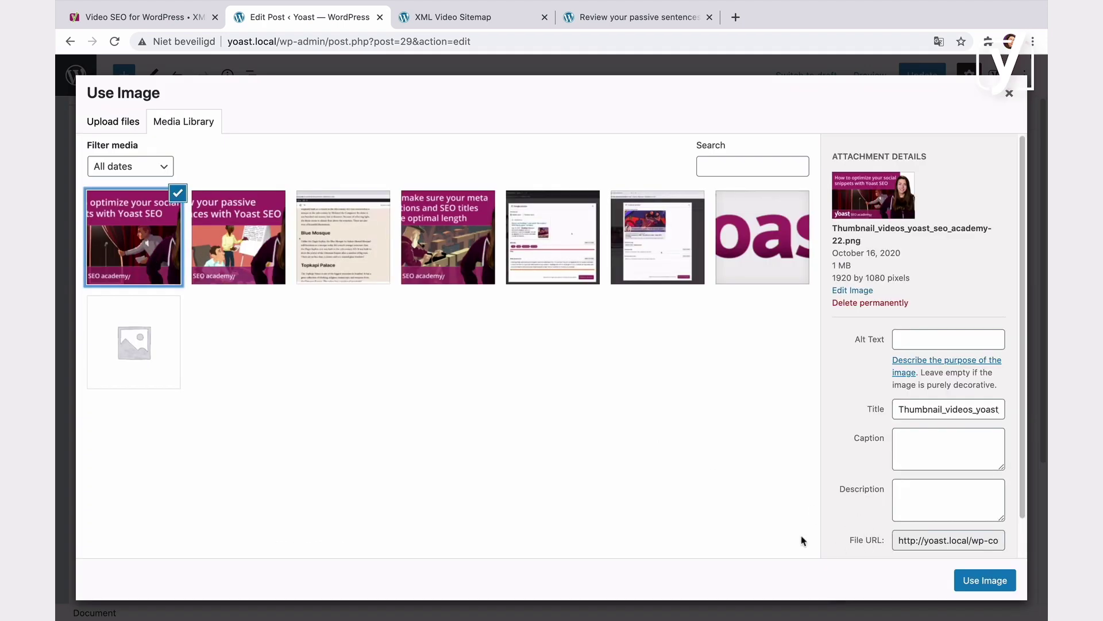
left_click(968, 585)
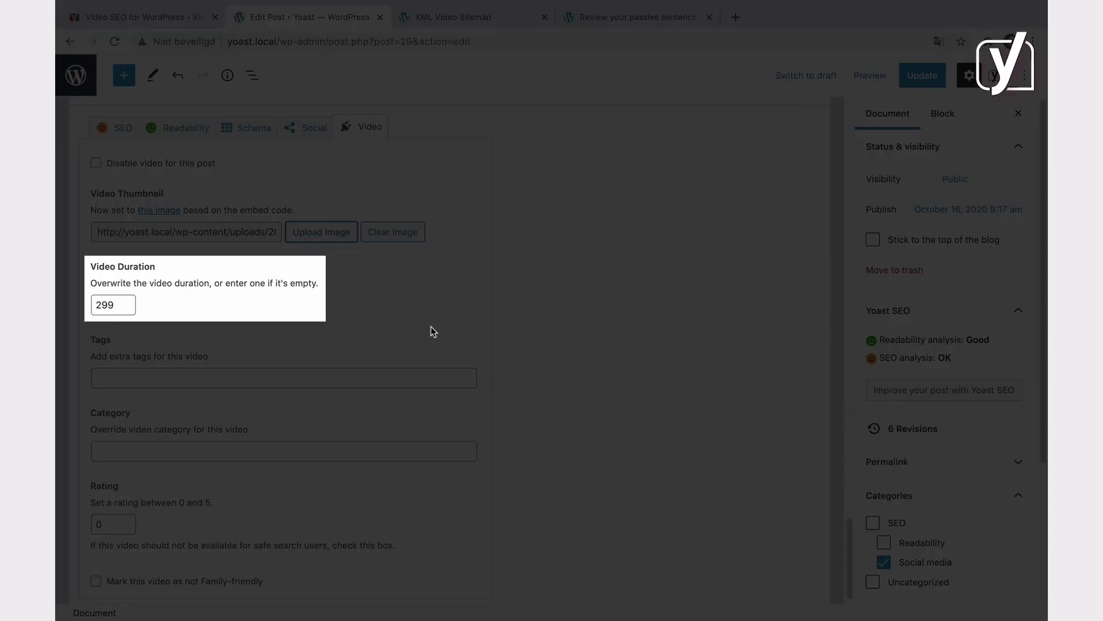
left_click(129, 305)
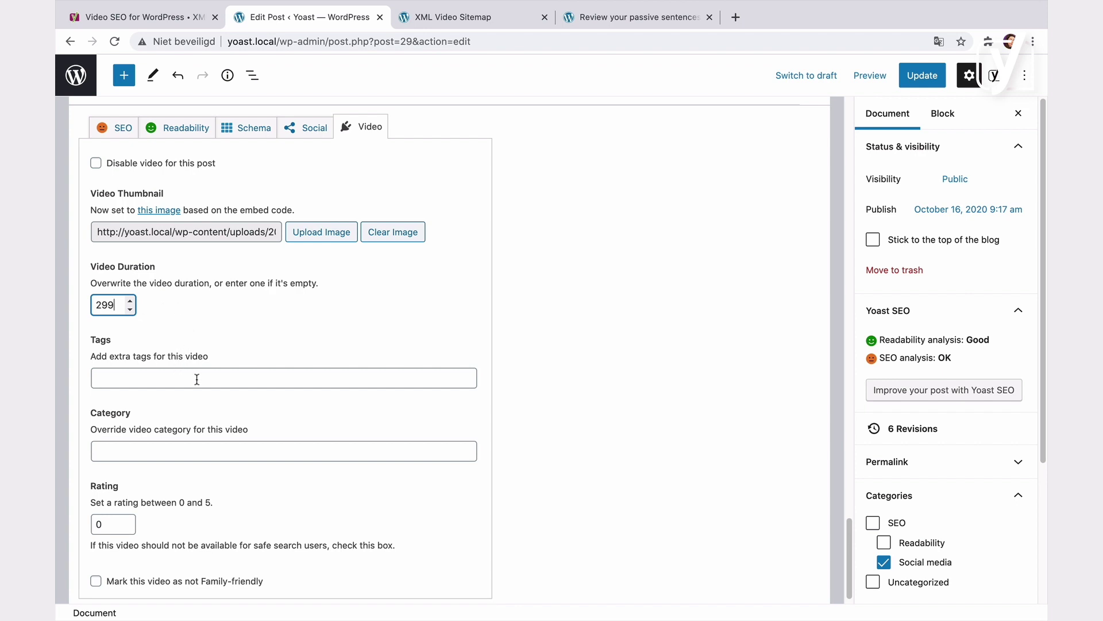
scroll(227, 377, "down", 1)
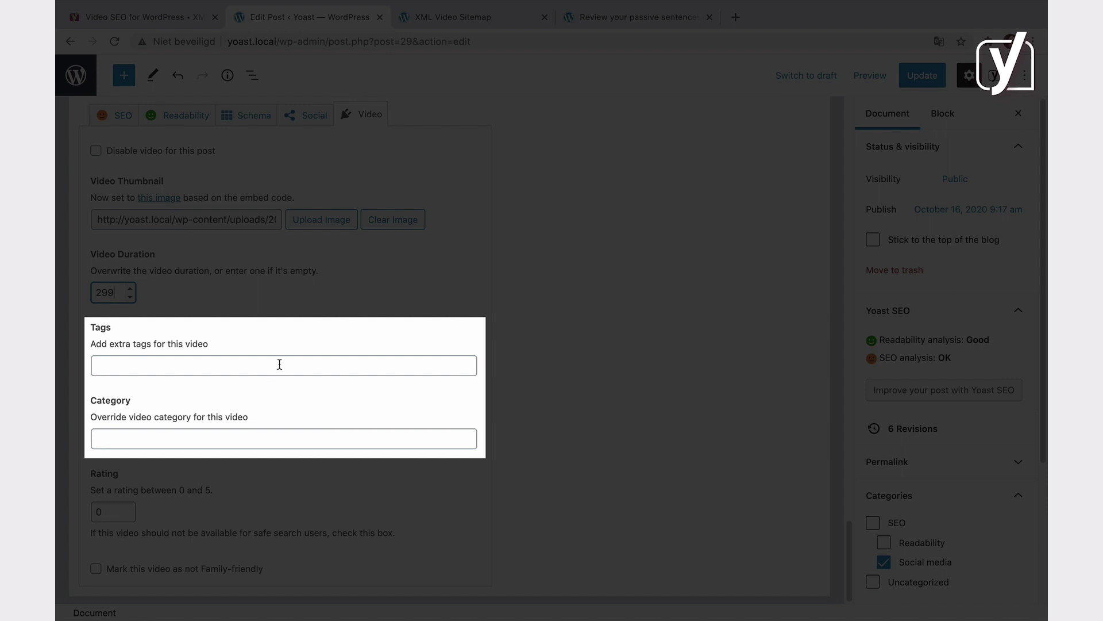
left_click(278, 365)
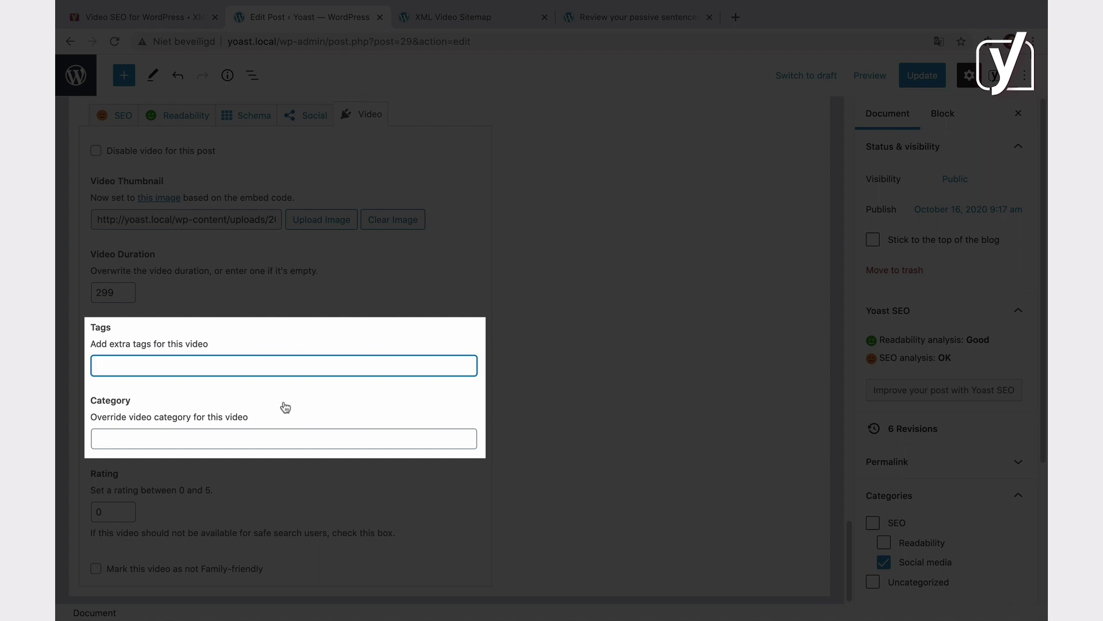
left_click(313, 436)
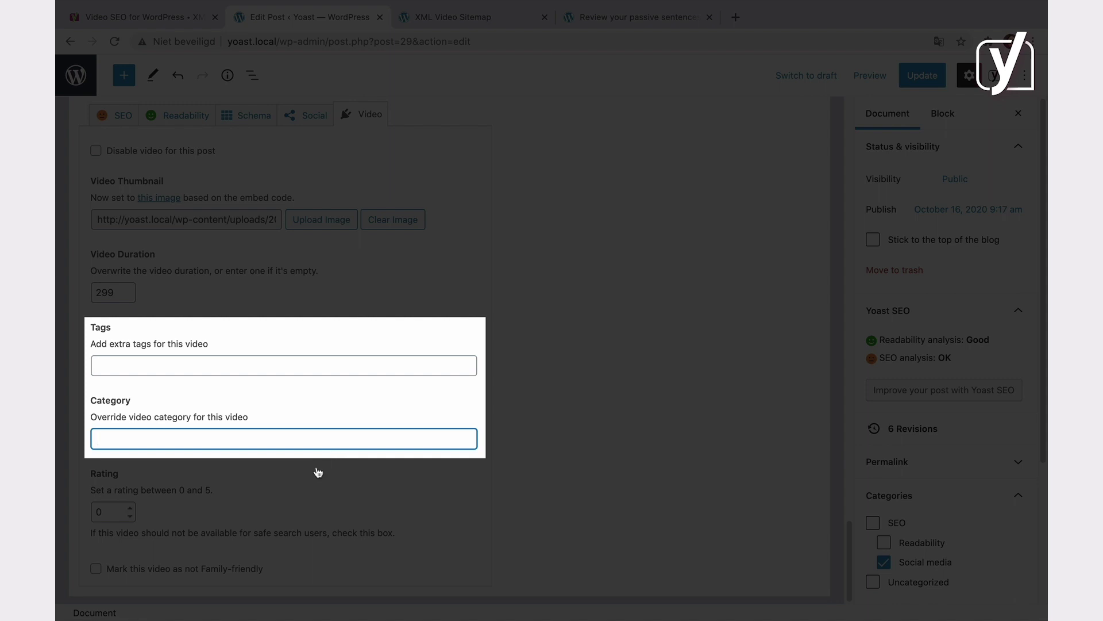
scroll(318, 473, "down", 1)
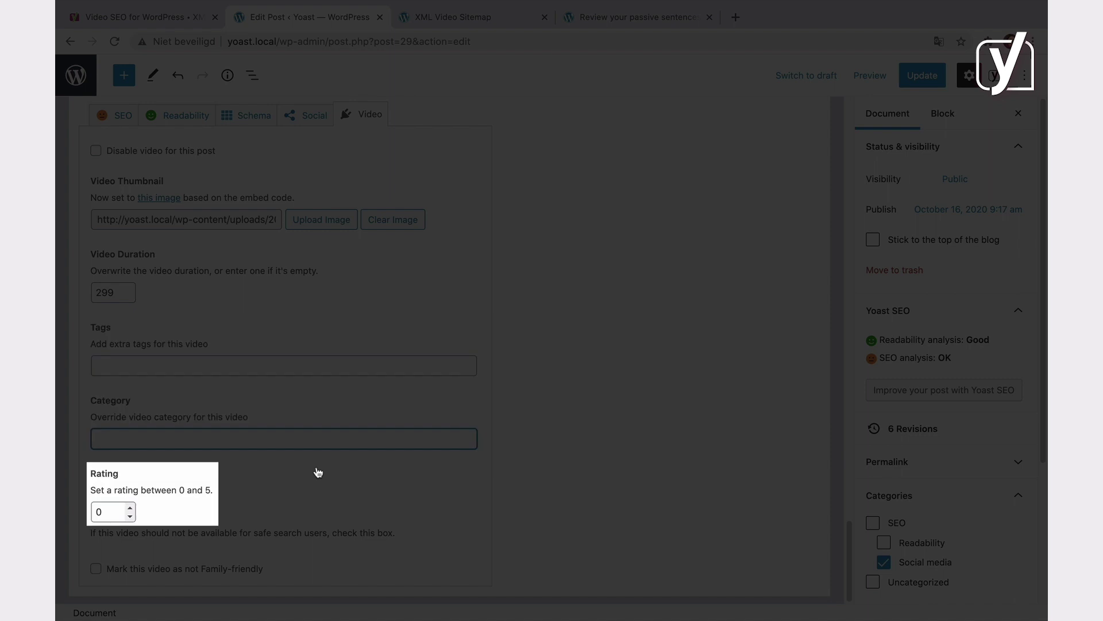
Raise the video rating to 3, leaving 'Mark this video as not Family-friendly' unticked.
left_click(131, 508)
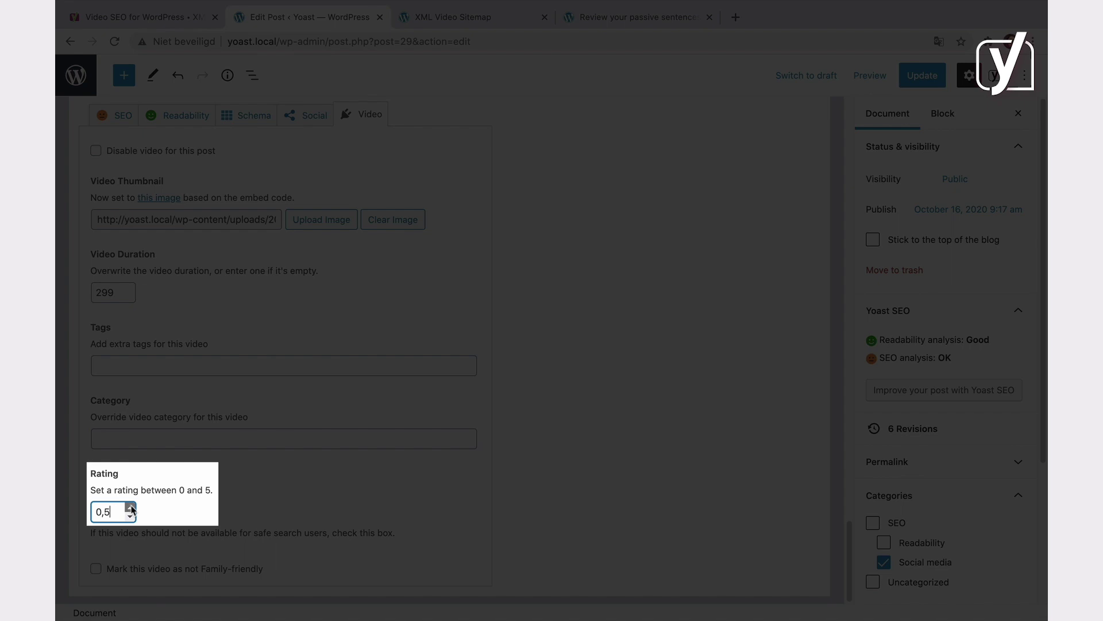
left_click_drag(131, 508, 131, 508)
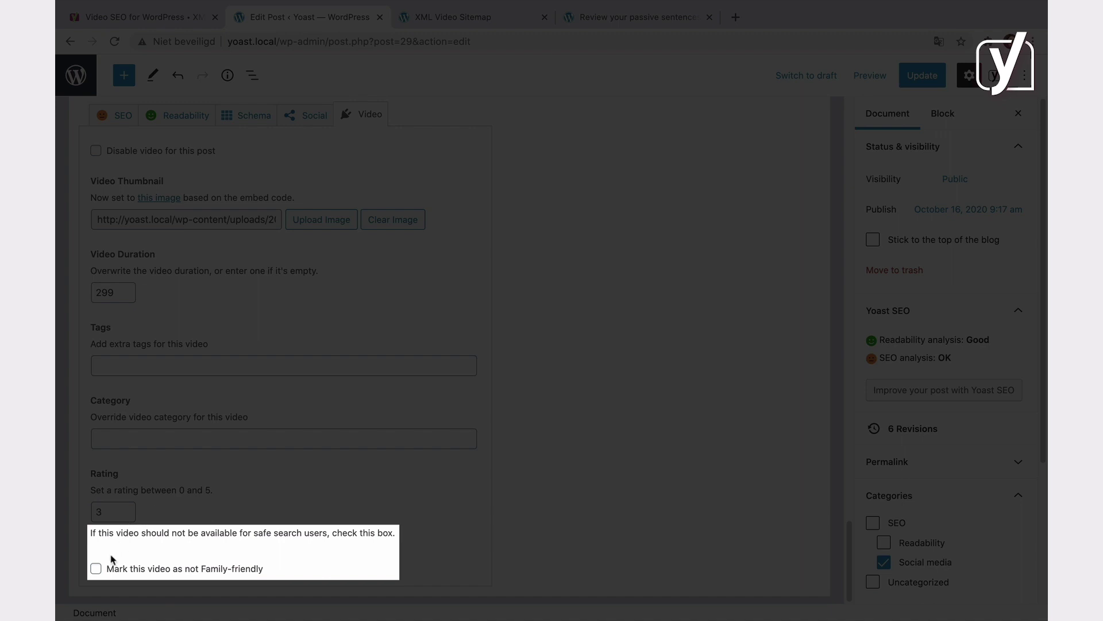
left_click(96, 568)
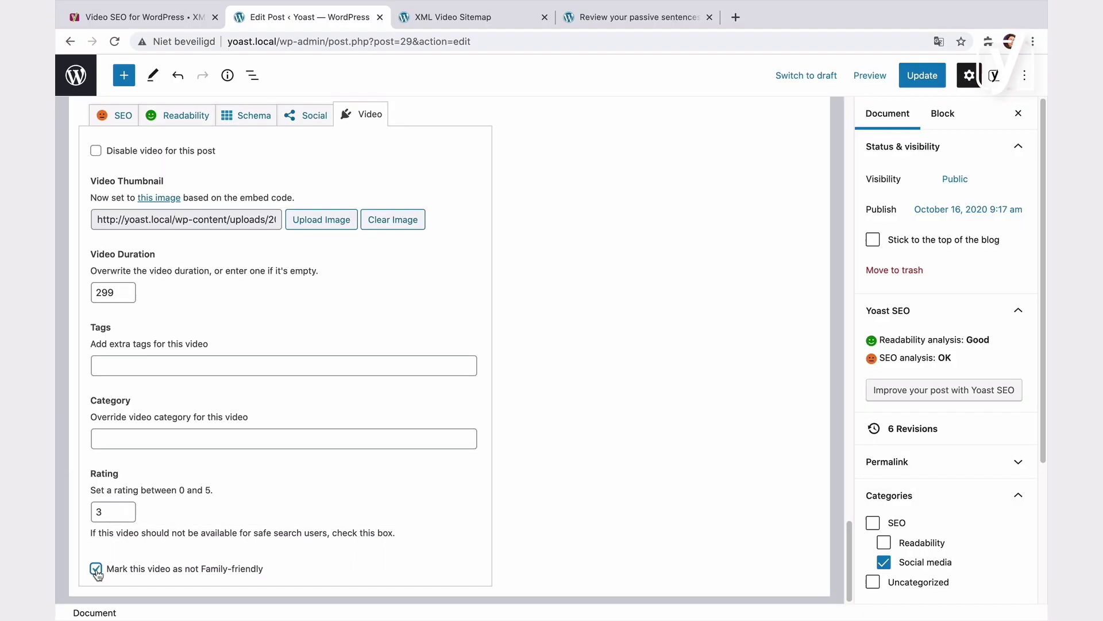
left_click(96, 568)
Update the post, then show the Yoast SEO Premium sidebar with keyphrase 'optimize your social snippets'.
left_click(922, 75)
left_click(454, 17)
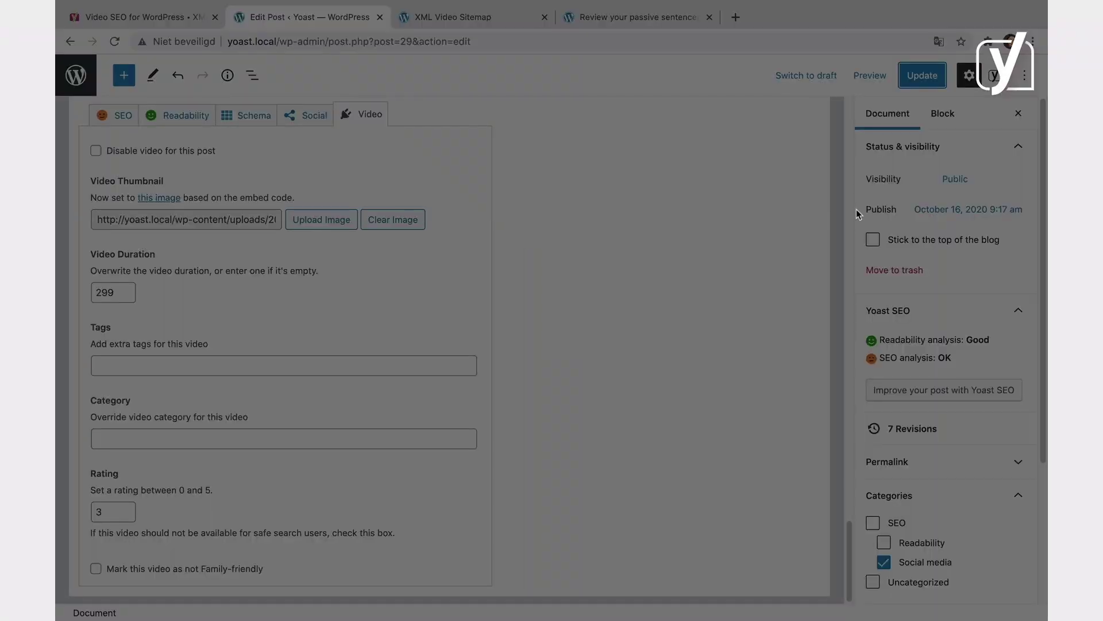
left_click(992, 81)
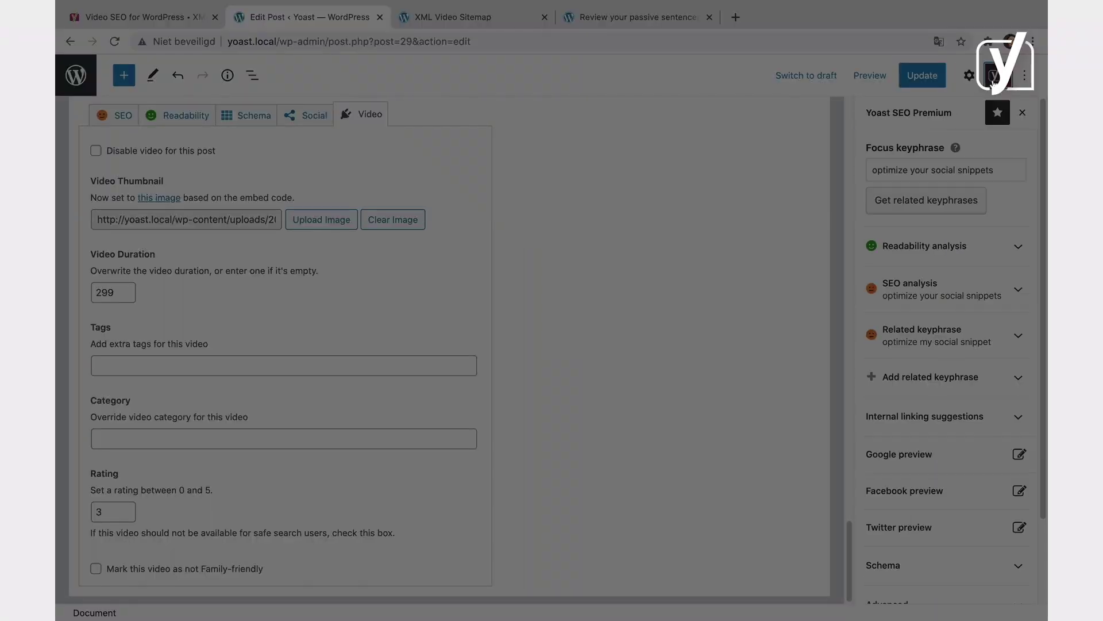
left_click(916, 451)
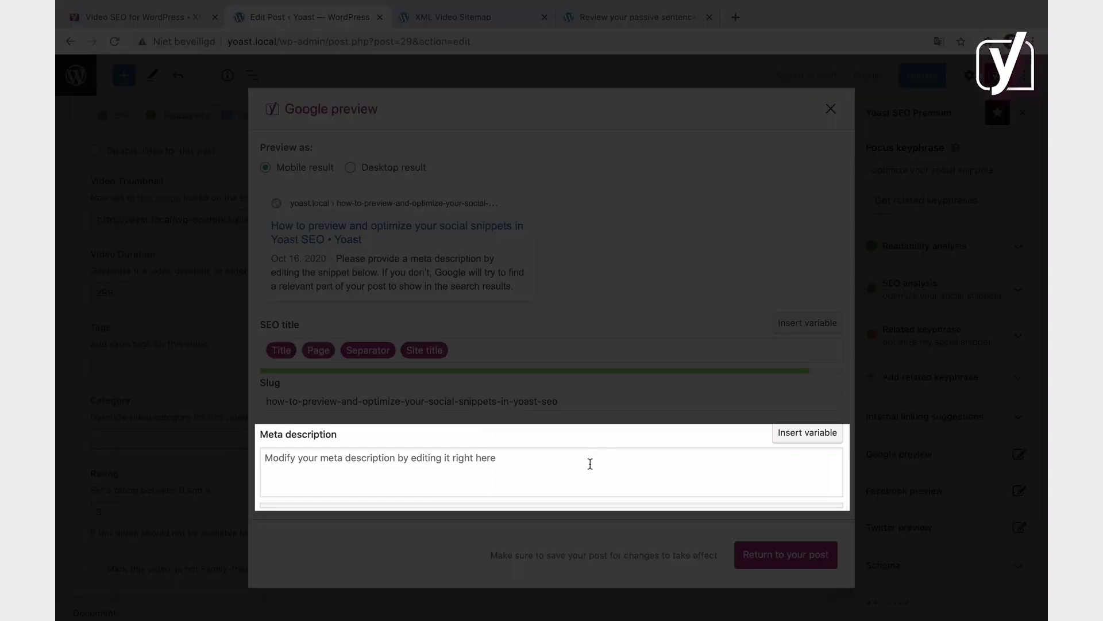
left_click(585, 466)
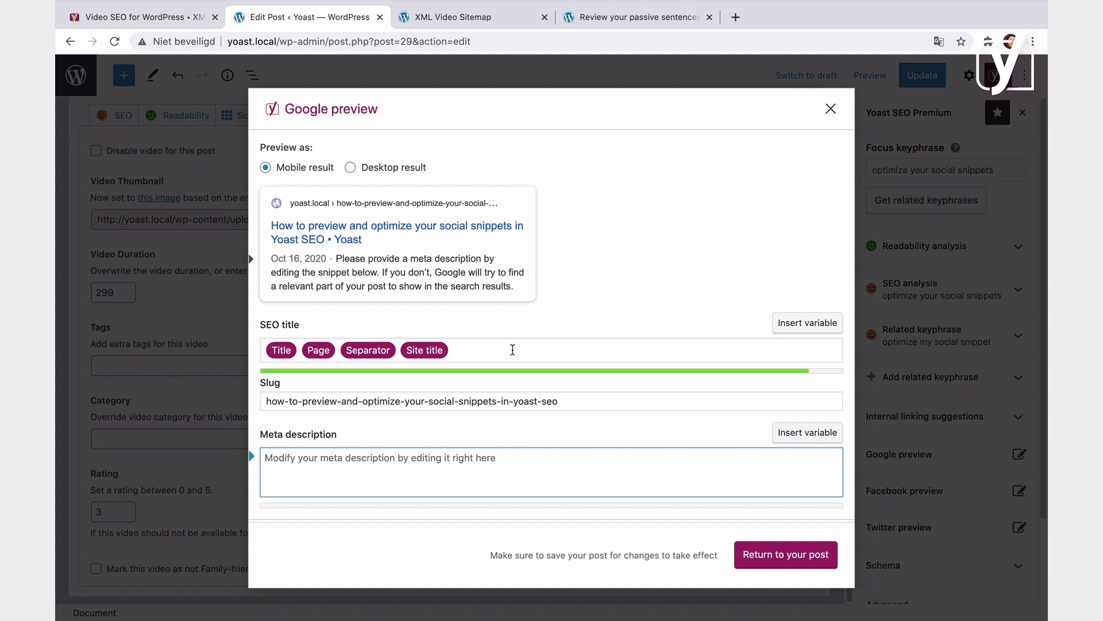
left_click(513, 349)
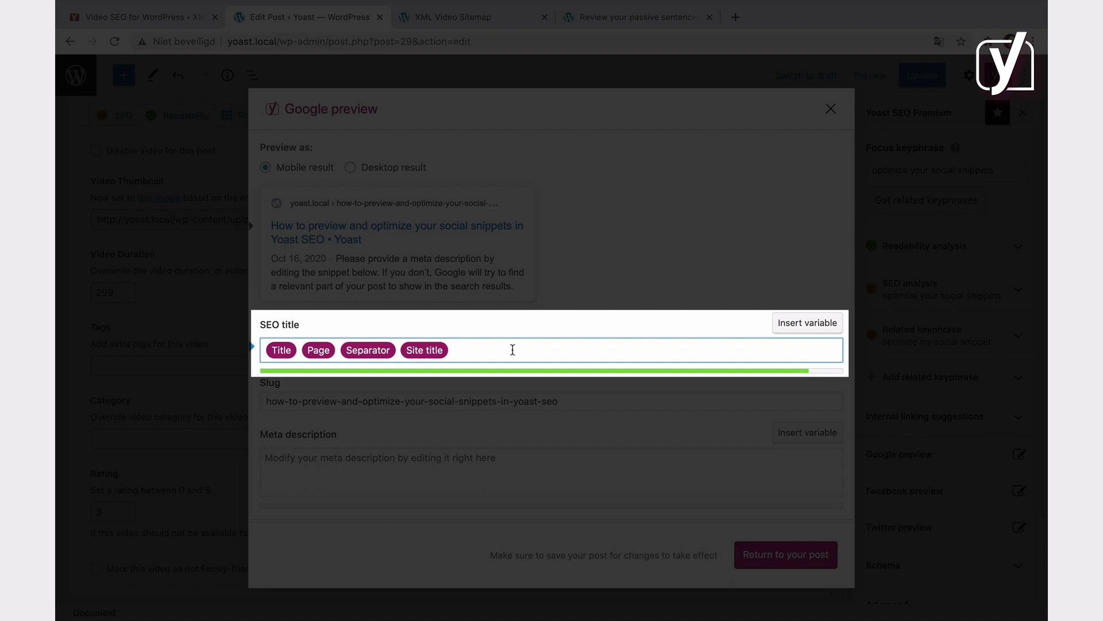
left_click(770, 563)
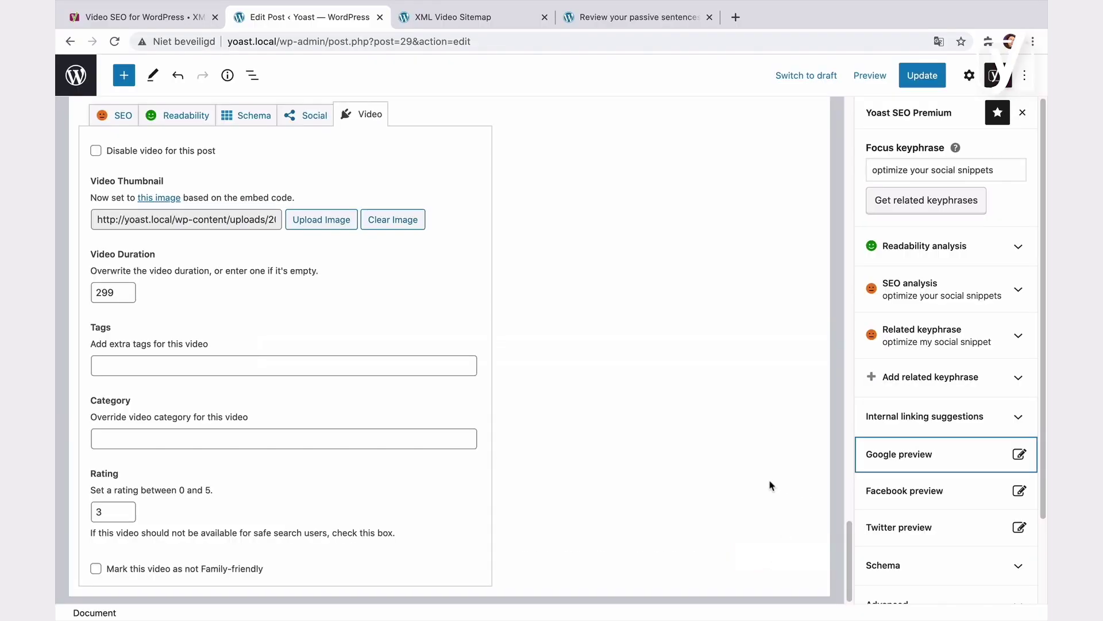